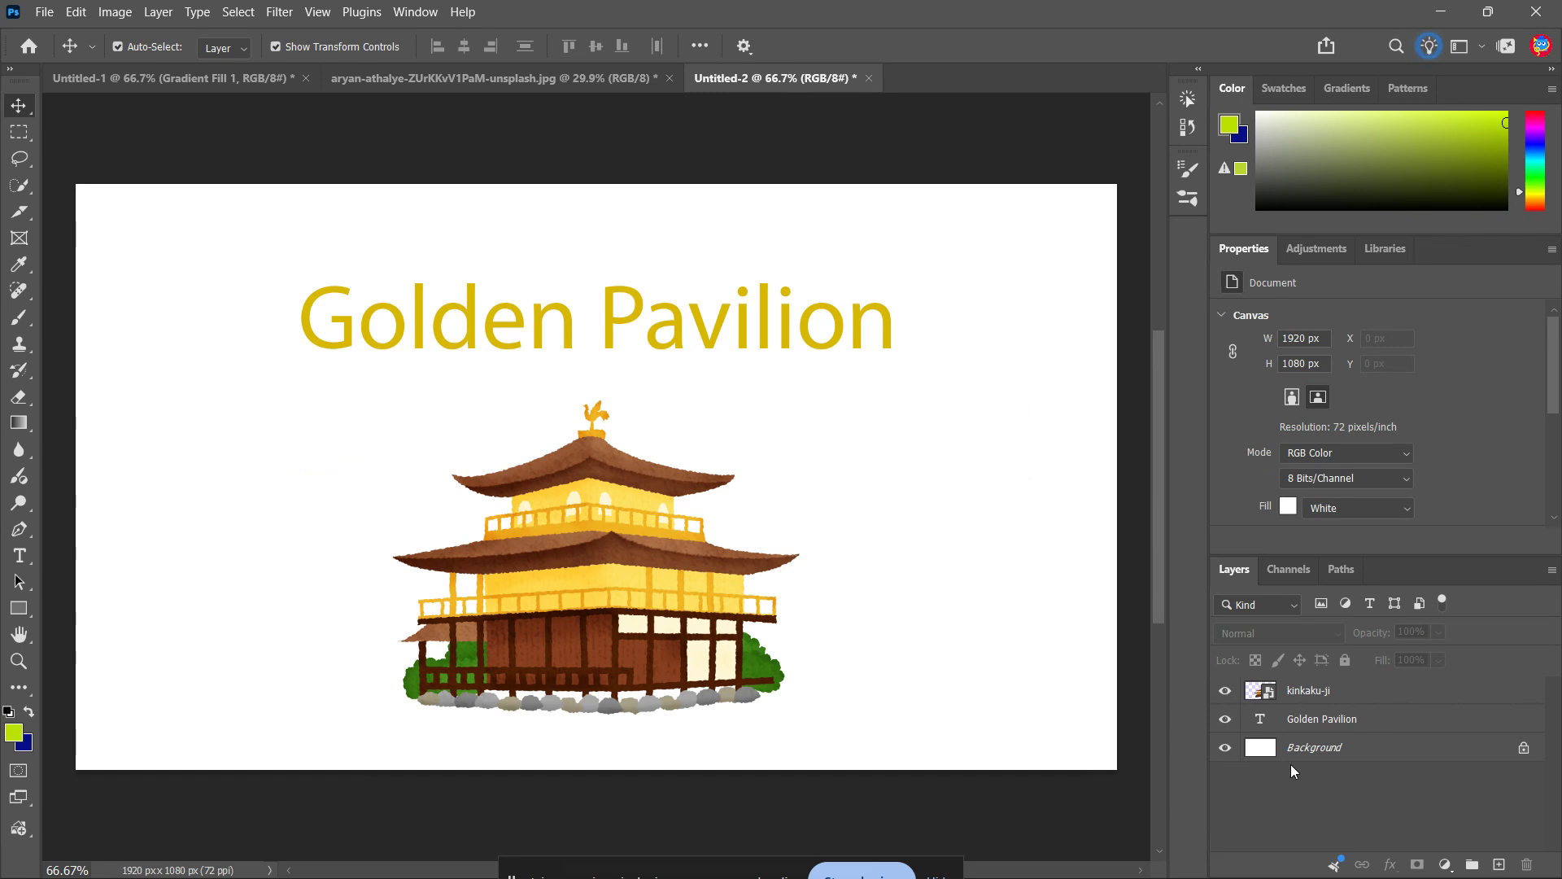
{"action": "left_click", "coordinate": [1367, 724]}
{"action": "left_click", "coordinate": [1431, 693]}
{"action": "left_click", "coordinate": [1437, 724]}
{"action": "left_click", "coordinate": [1437, 696]}
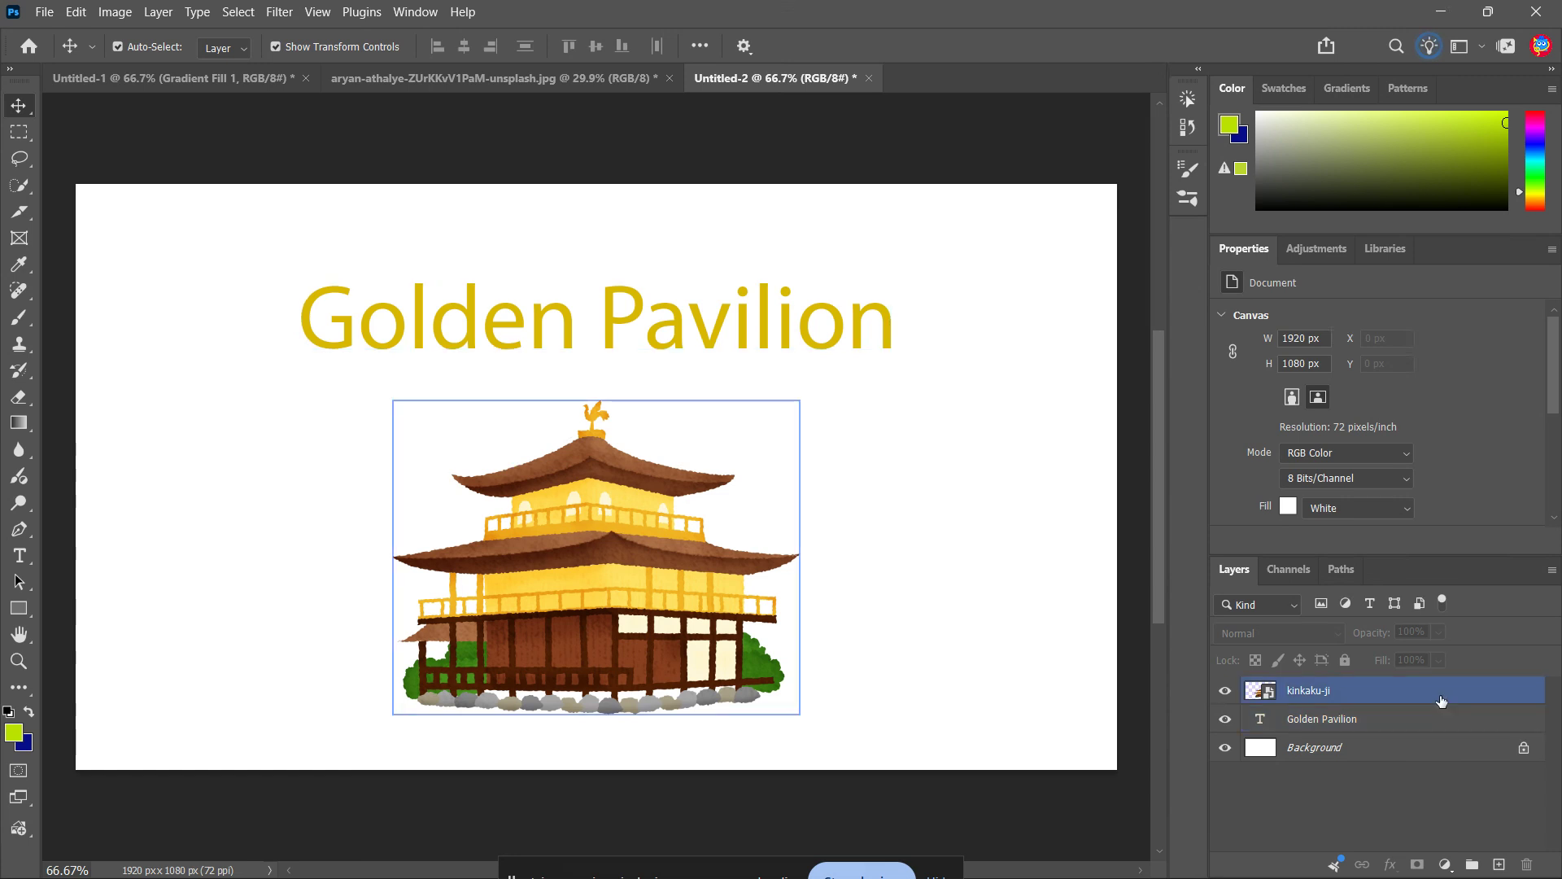
{"action": "left_click", "coordinate": [1438, 723]}
{"action": "left_click", "coordinate": [1437, 697]}
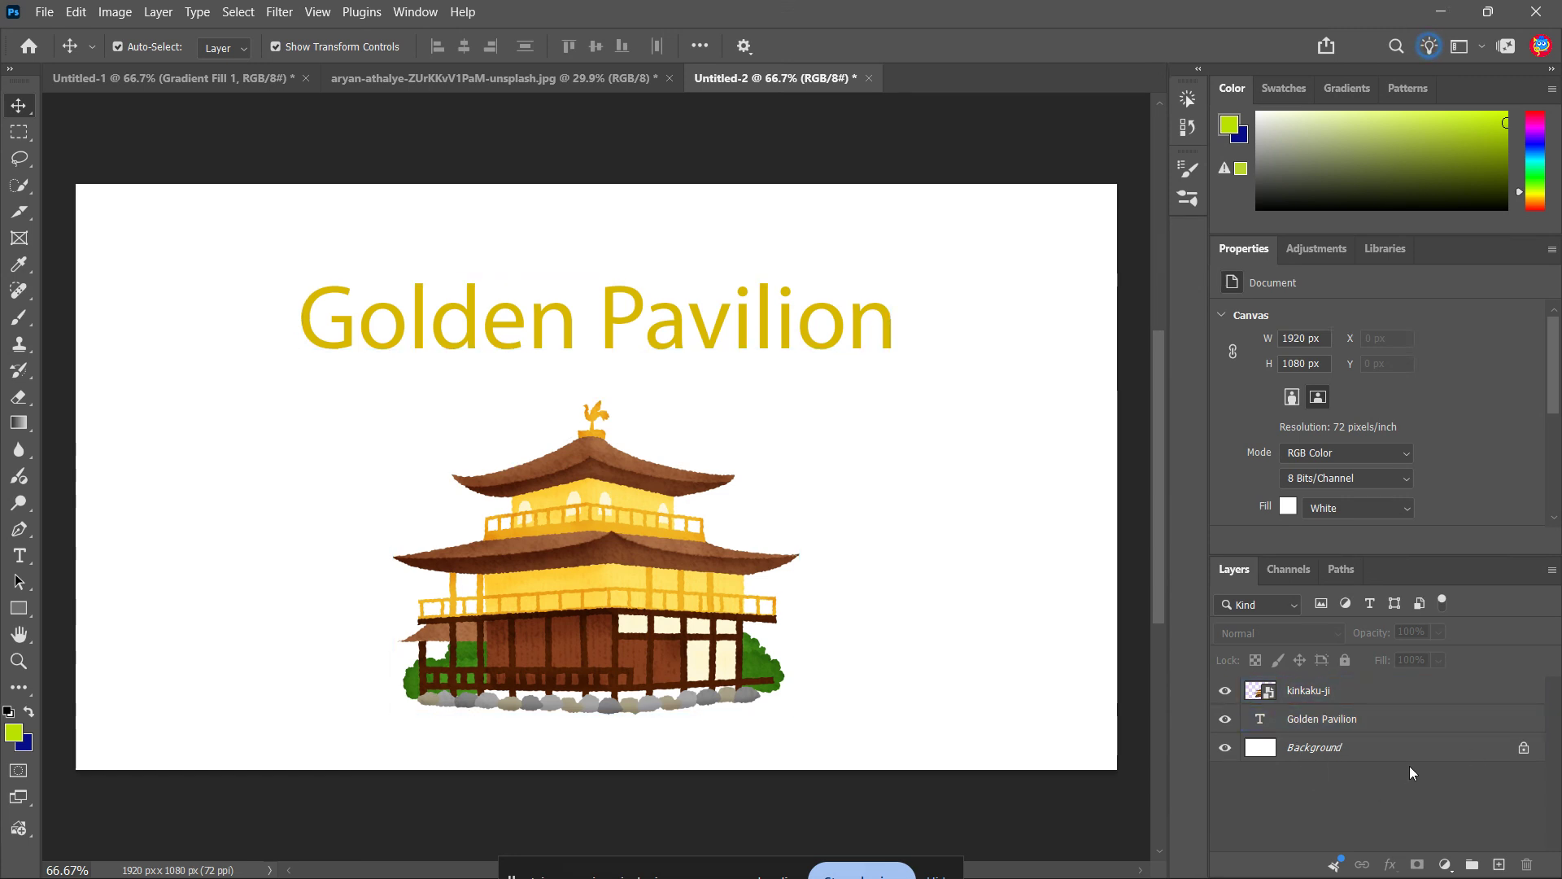
Add a Drop Shadow effect to the Golden Pavilion text layer and show its settings beside the artwork.
{"action": "left_click", "coordinate": [1432, 722]}
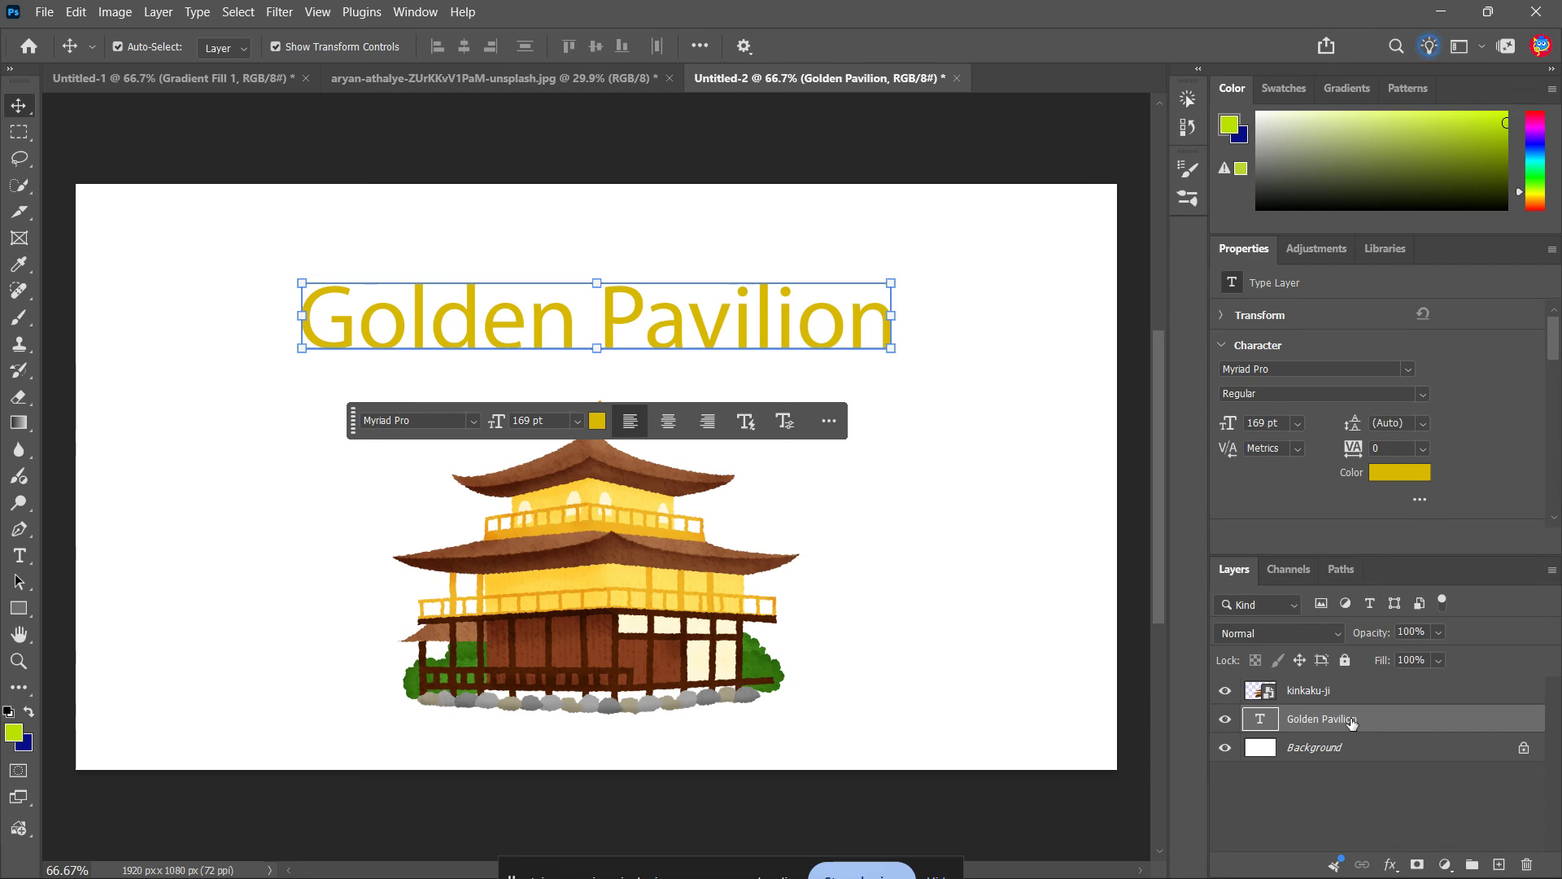
{"action": "double_click", "coordinate": [1420, 718]}
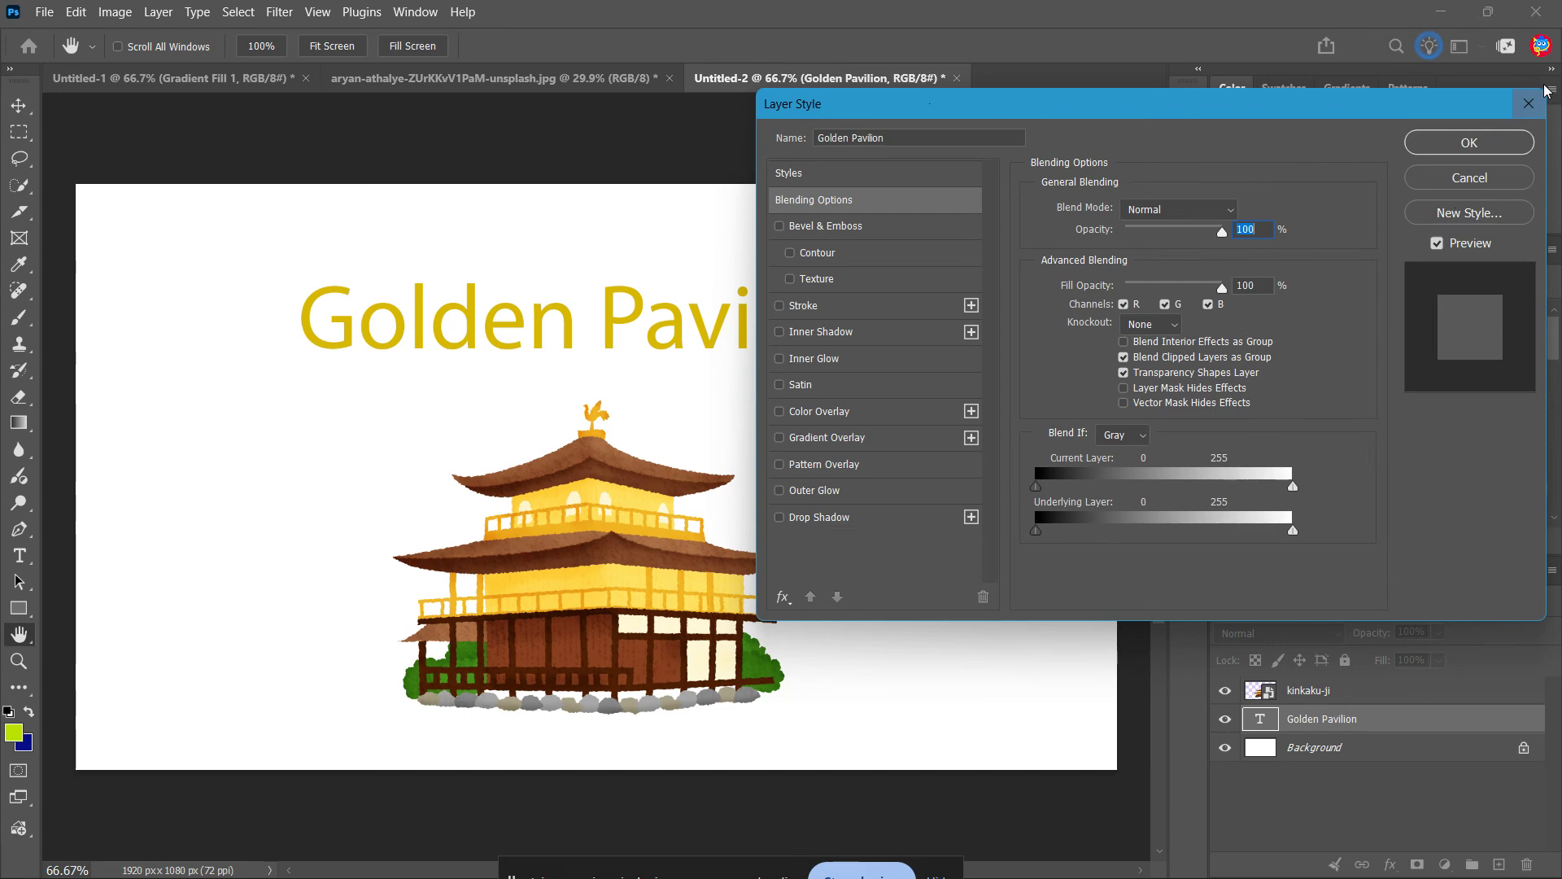
{"action": "left_click", "coordinate": [1529, 103]}
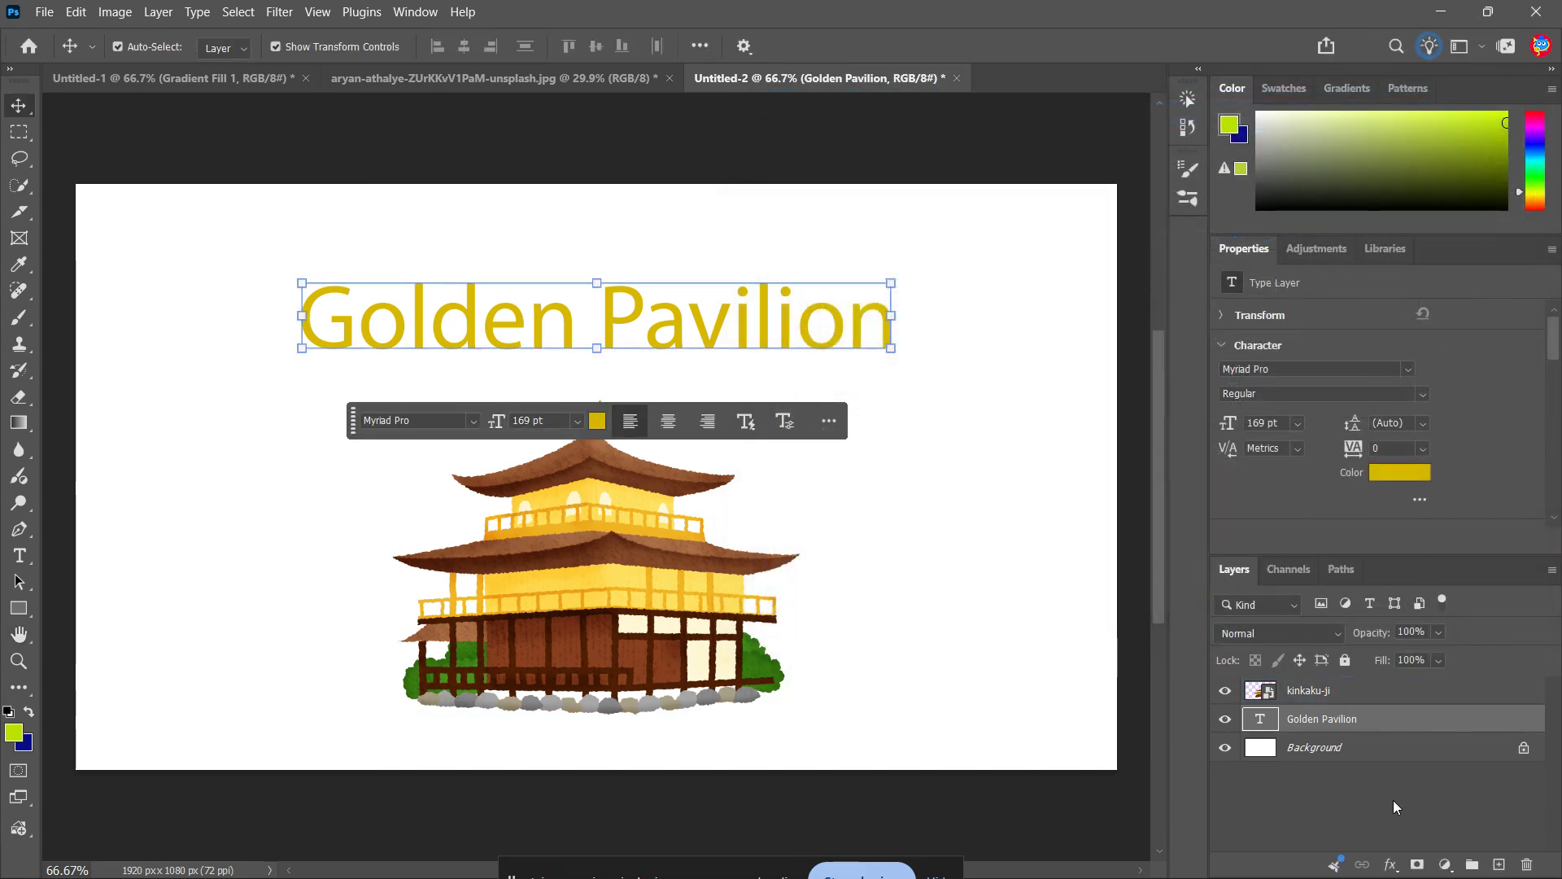
{"action": "left_click", "coordinate": [1392, 866]}
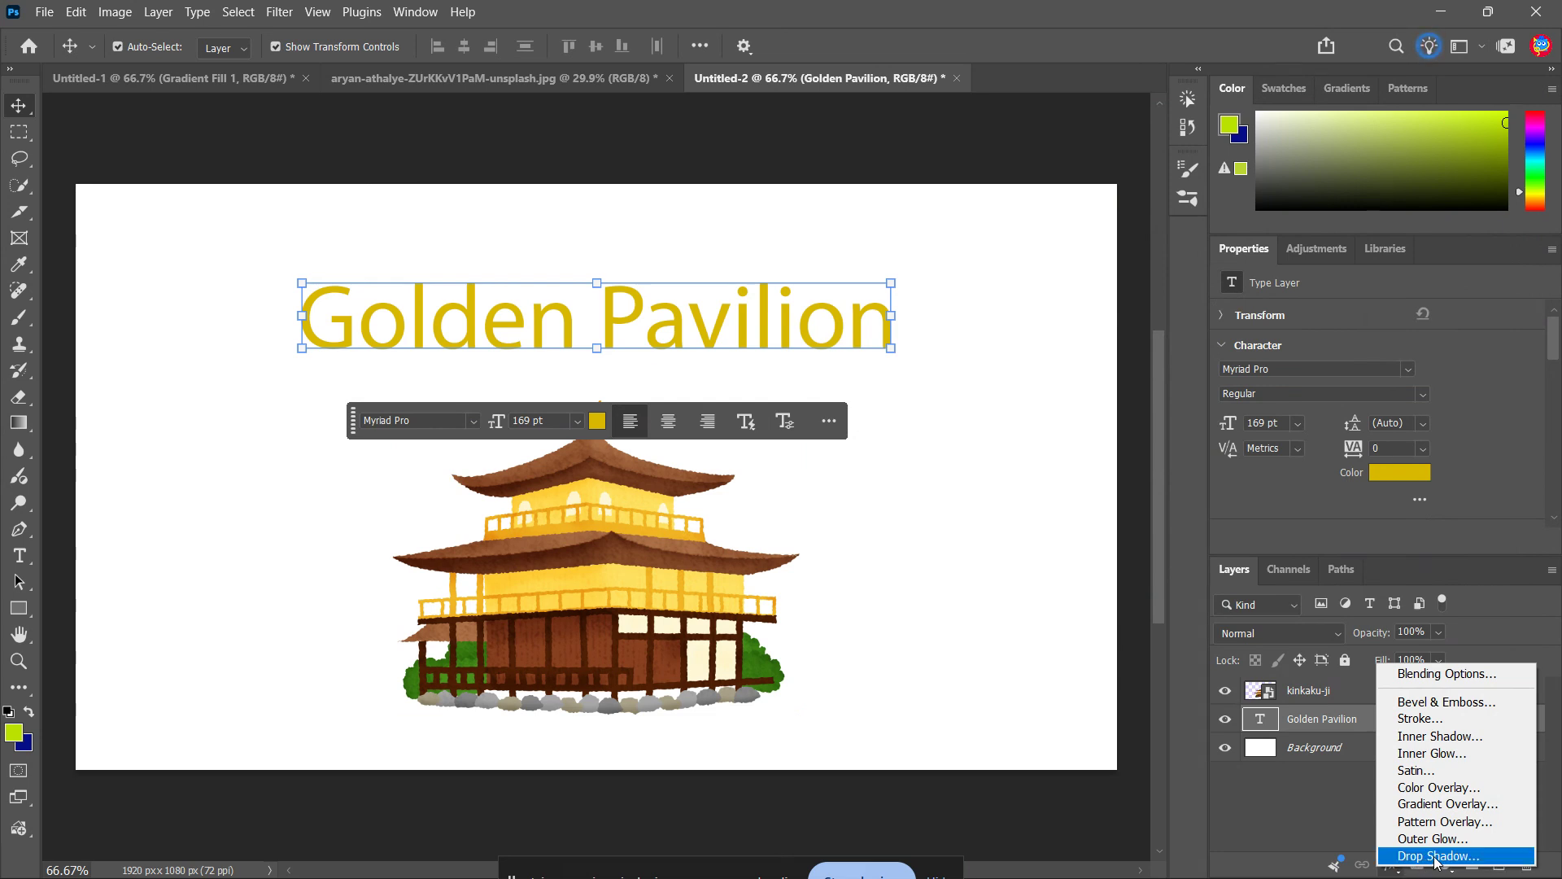
{"action": "left_click", "coordinate": [1478, 856]}
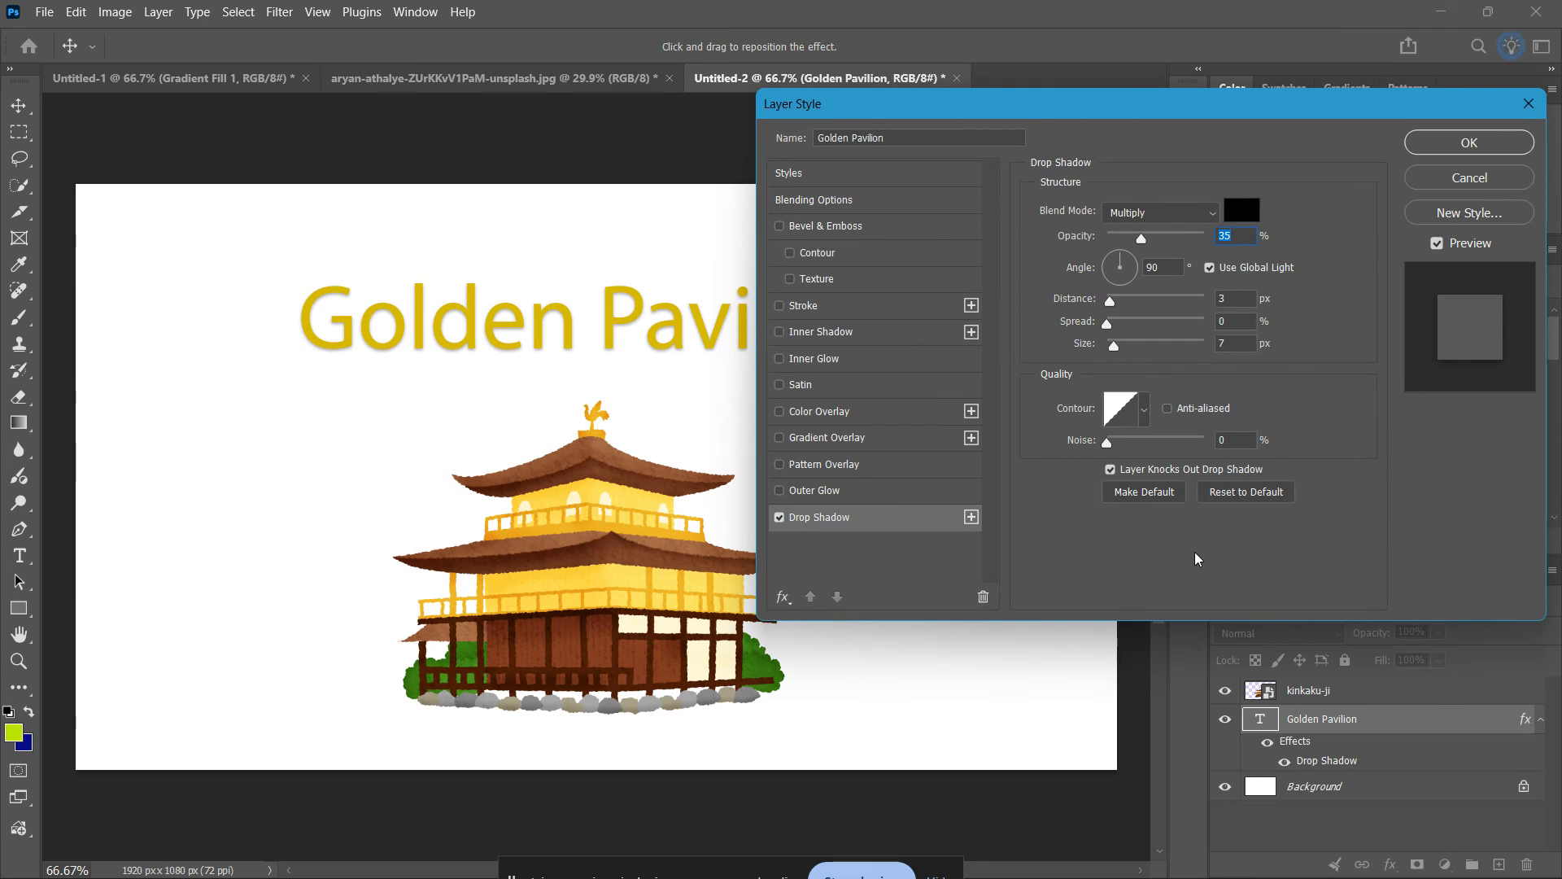
{"action": "left_click_drag", "start_coordinate": [1107, 111], "coordinate": [1152, 80]}
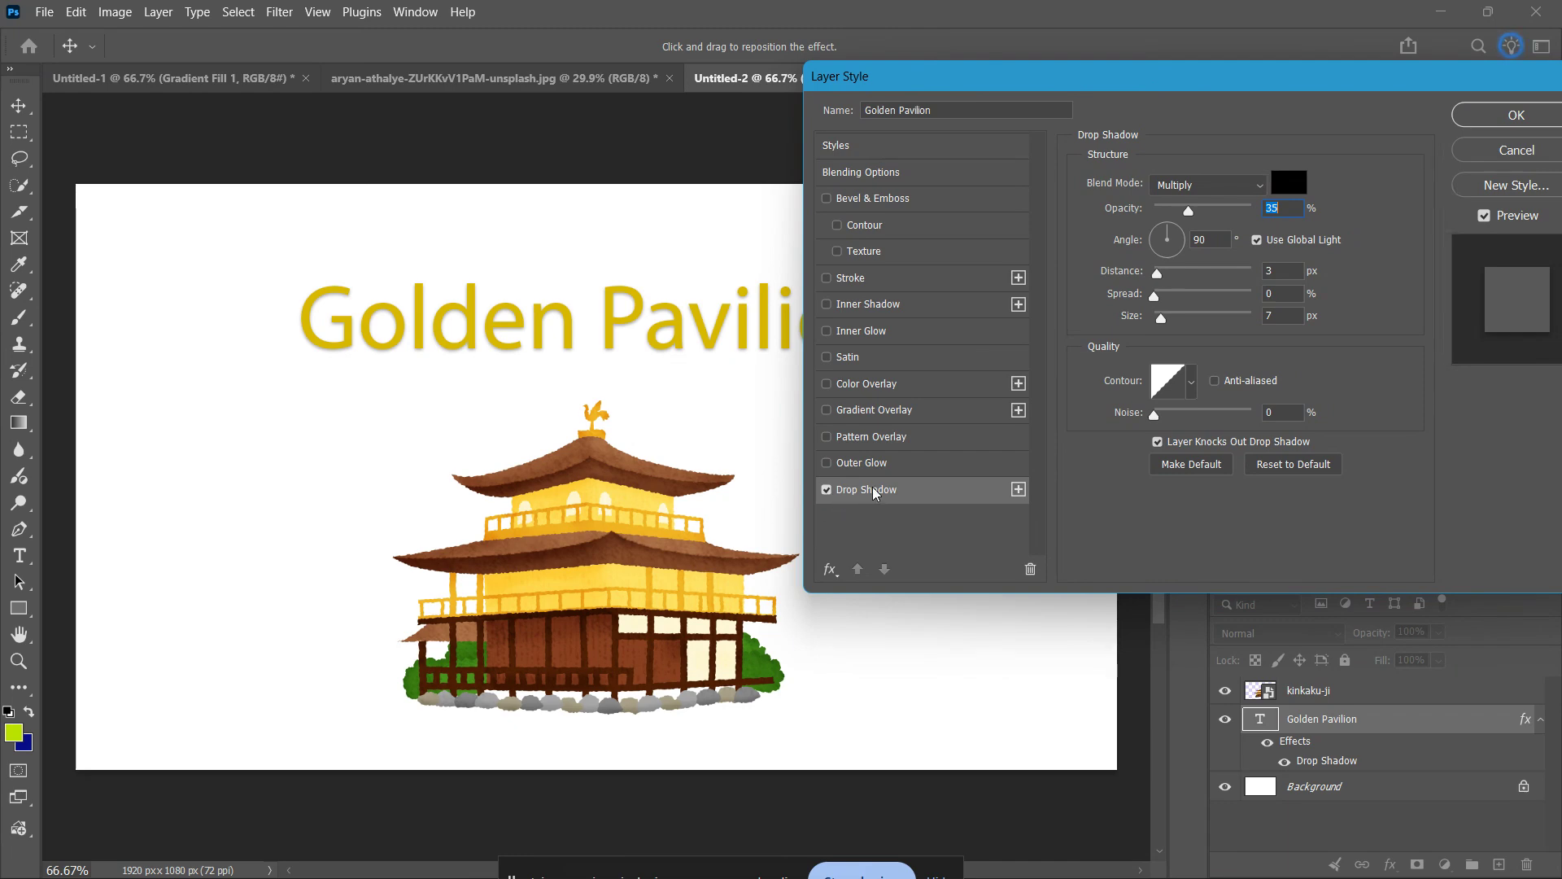
{"action": "left_click", "coordinate": [932, 491]}
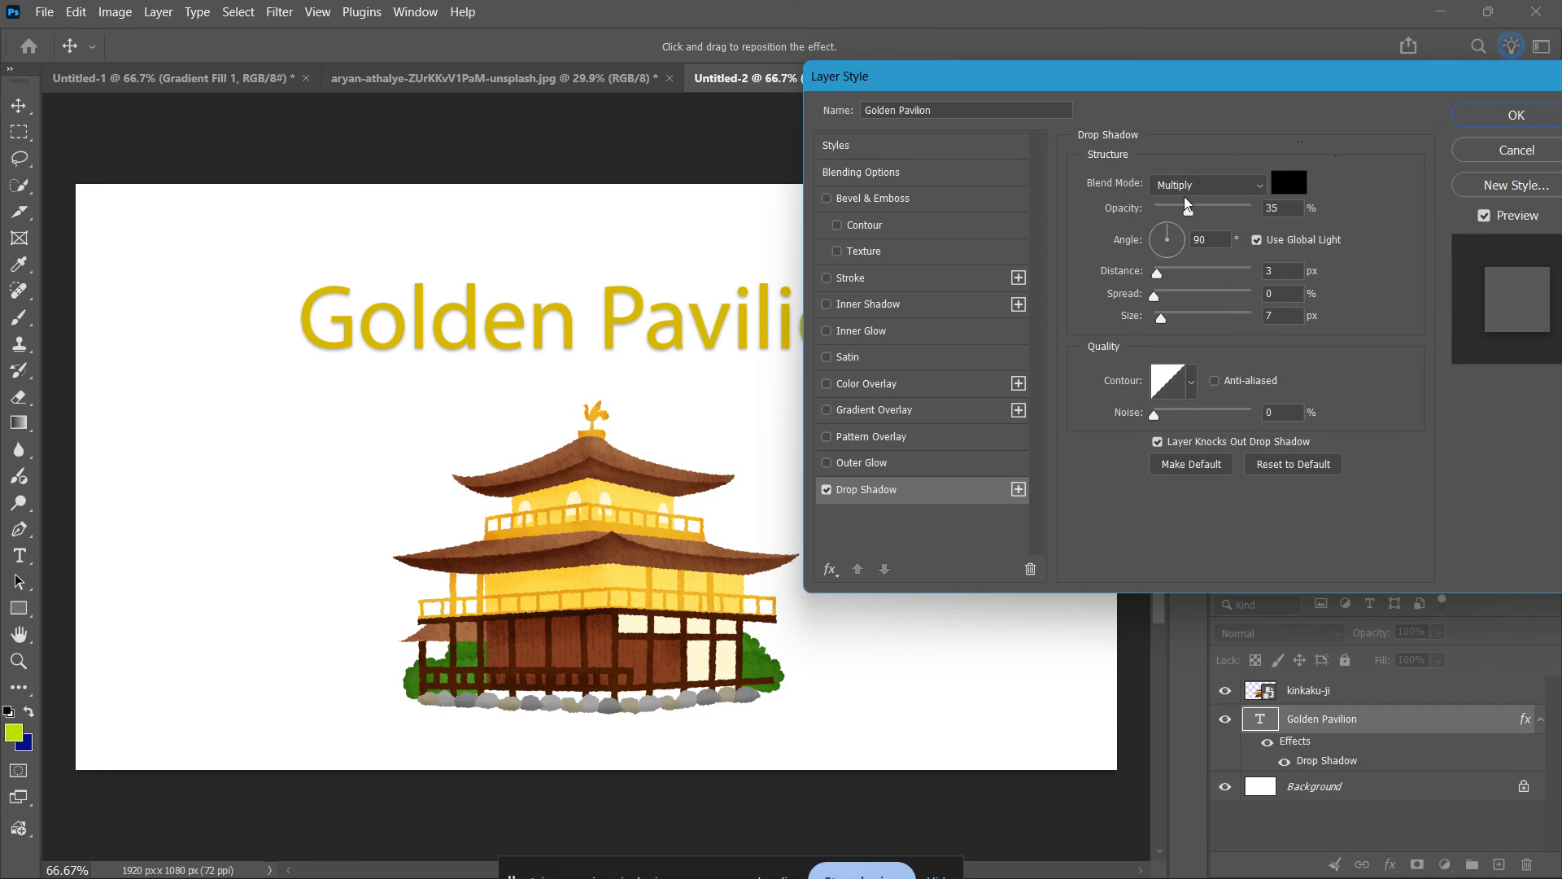
Keep the drop shadow's Multiply blend mode and black colour, and set its opacity to 50%.
{"action": "left_click", "coordinate": [1239, 188]}
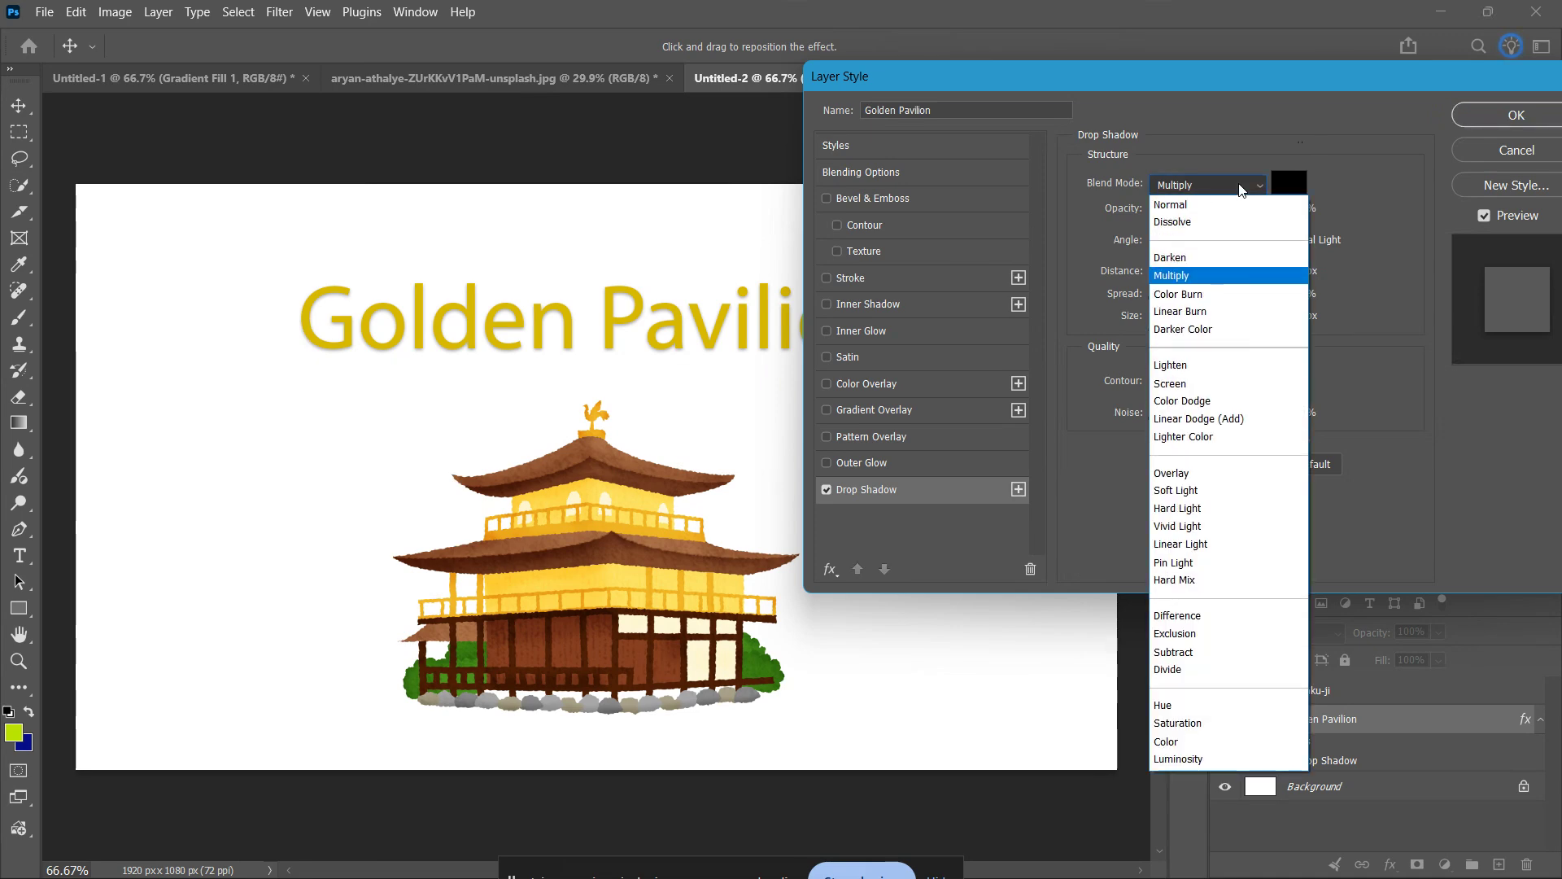
{"action": "left_click", "coordinate": [1240, 190]}
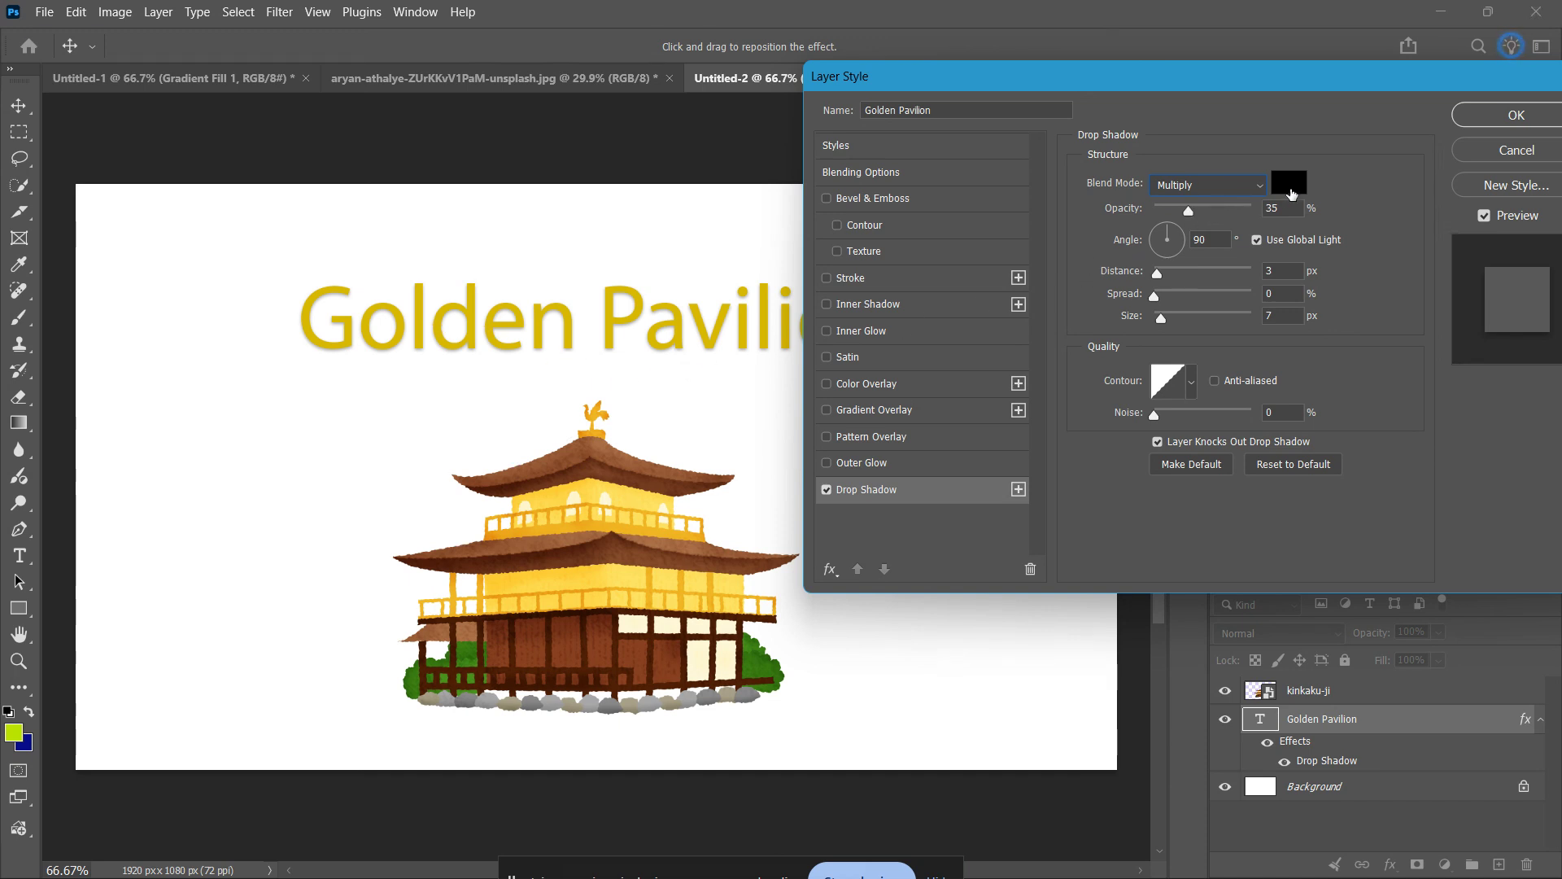
{"action": "left_click", "coordinate": [1292, 187]}
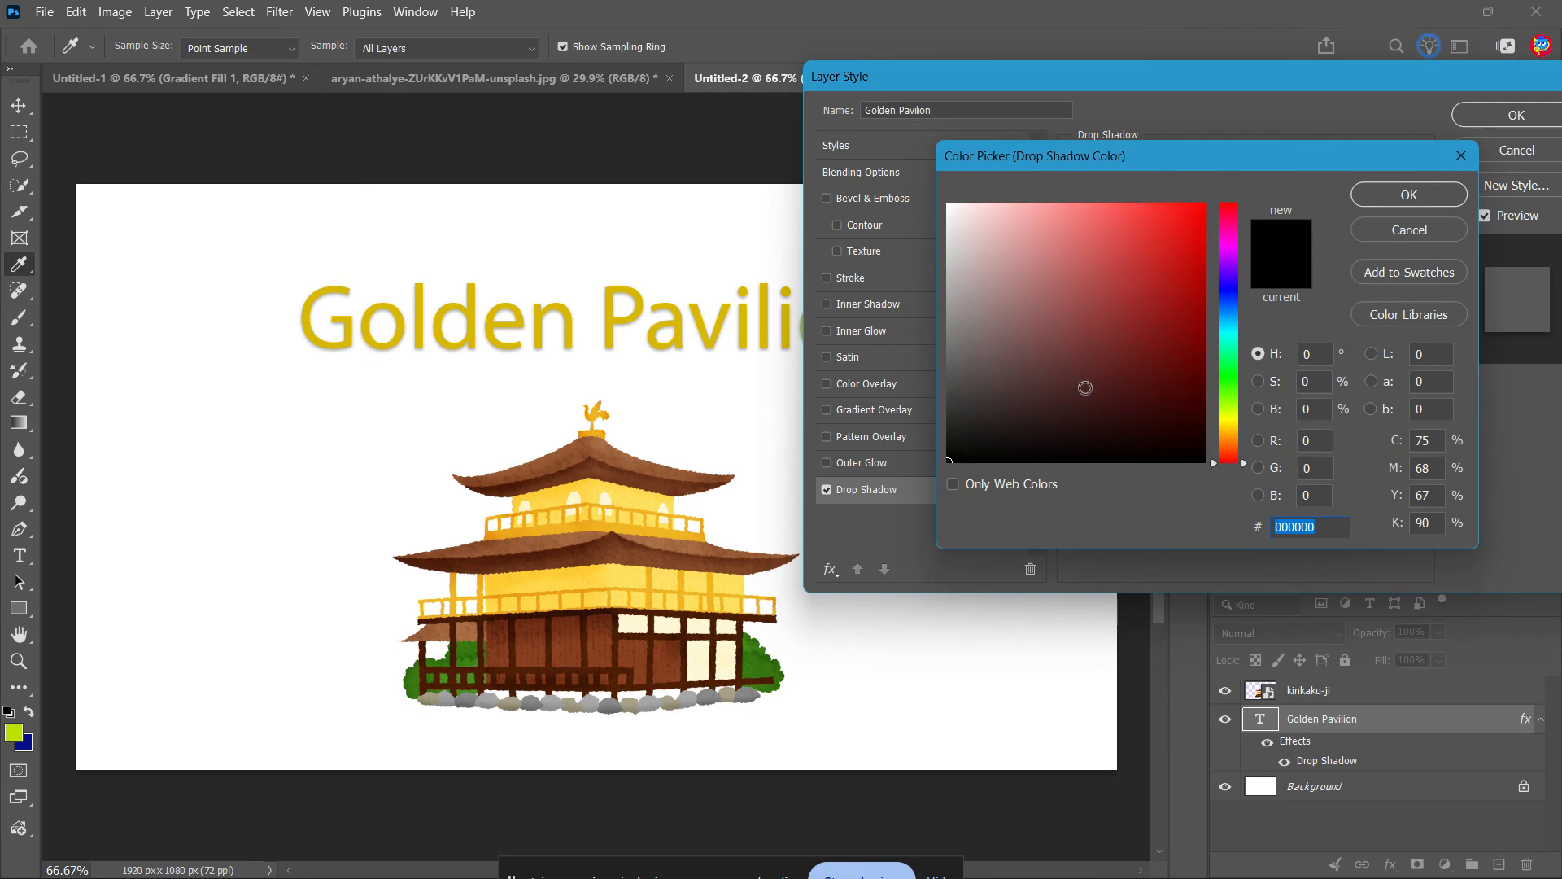
{"action": "left_click", "coordinate": [1409, 196]}
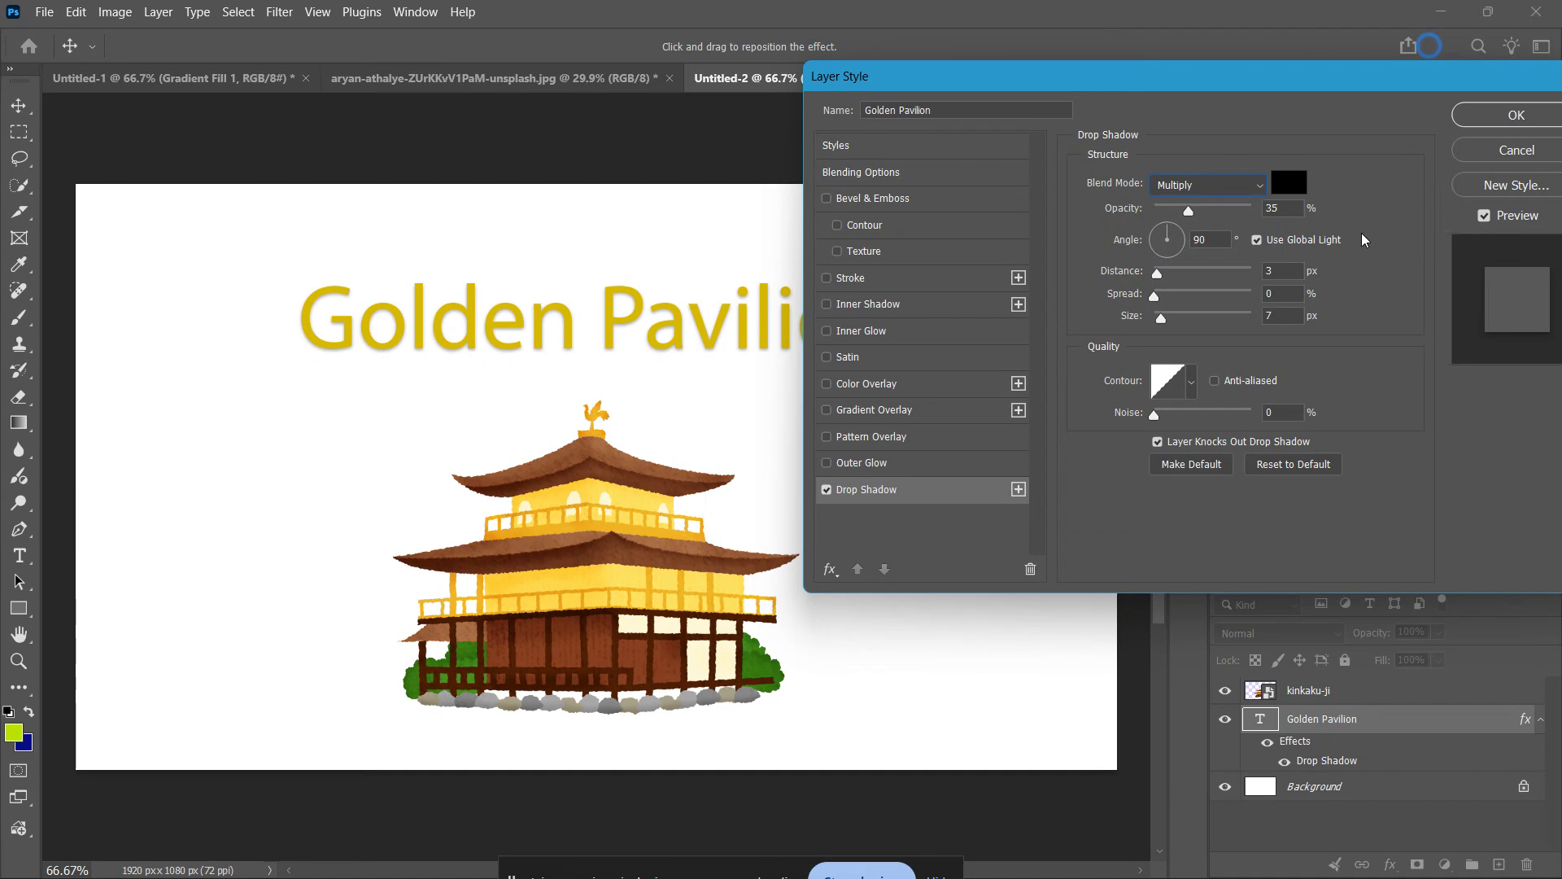
{"action": "left_click", "coordinate": [1190, 212]}
{"action": "mouse_move", "coordinate": [1192, 218]}
{"action": "left_mouse_down"}
{"action": "mouse_move", "coordinate": [1254, 222]}
{"action": "mouse_move", "coordinate": [1150, 213]}
{"action": "mouse_move", "coordinate": [1208, 220]}
{"action": "left_mouse_up"}
{"action": "type", "text": "50"}
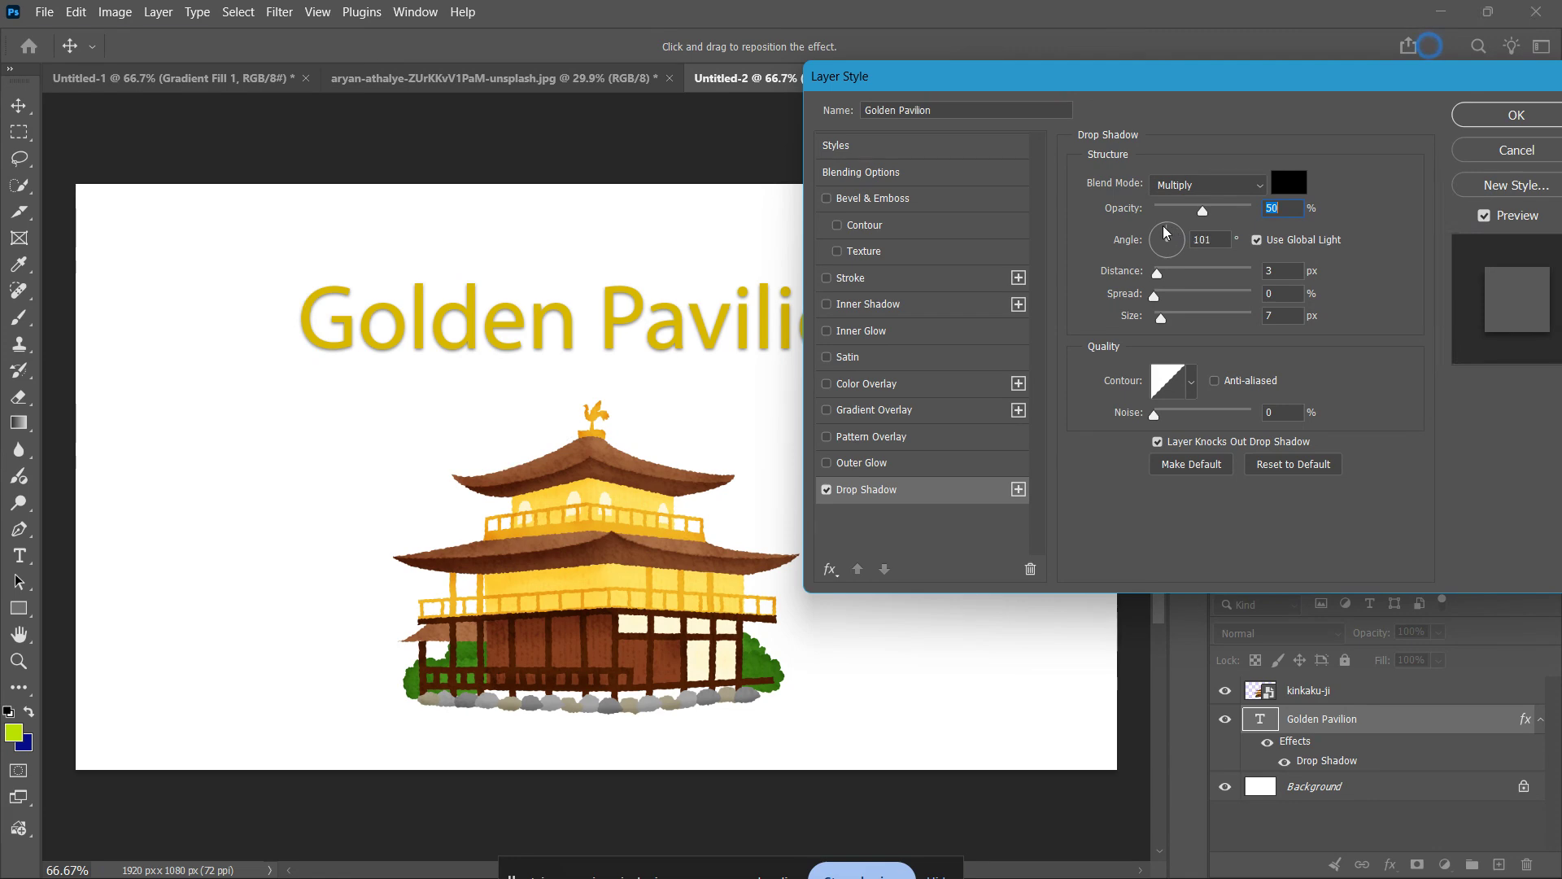
Try several light directions for the drop shadow and set its angle to 45°.
{"action": "mouse_move", "coordinate": [1169, 226]}
{"action": "left_mouse_down"}
{"action": "mouse_move", "coordinate": [1157, 280]}
{"action": "mouse_move", "coordinate": [1176, 236]}
{"action": "left_mouse_up"}
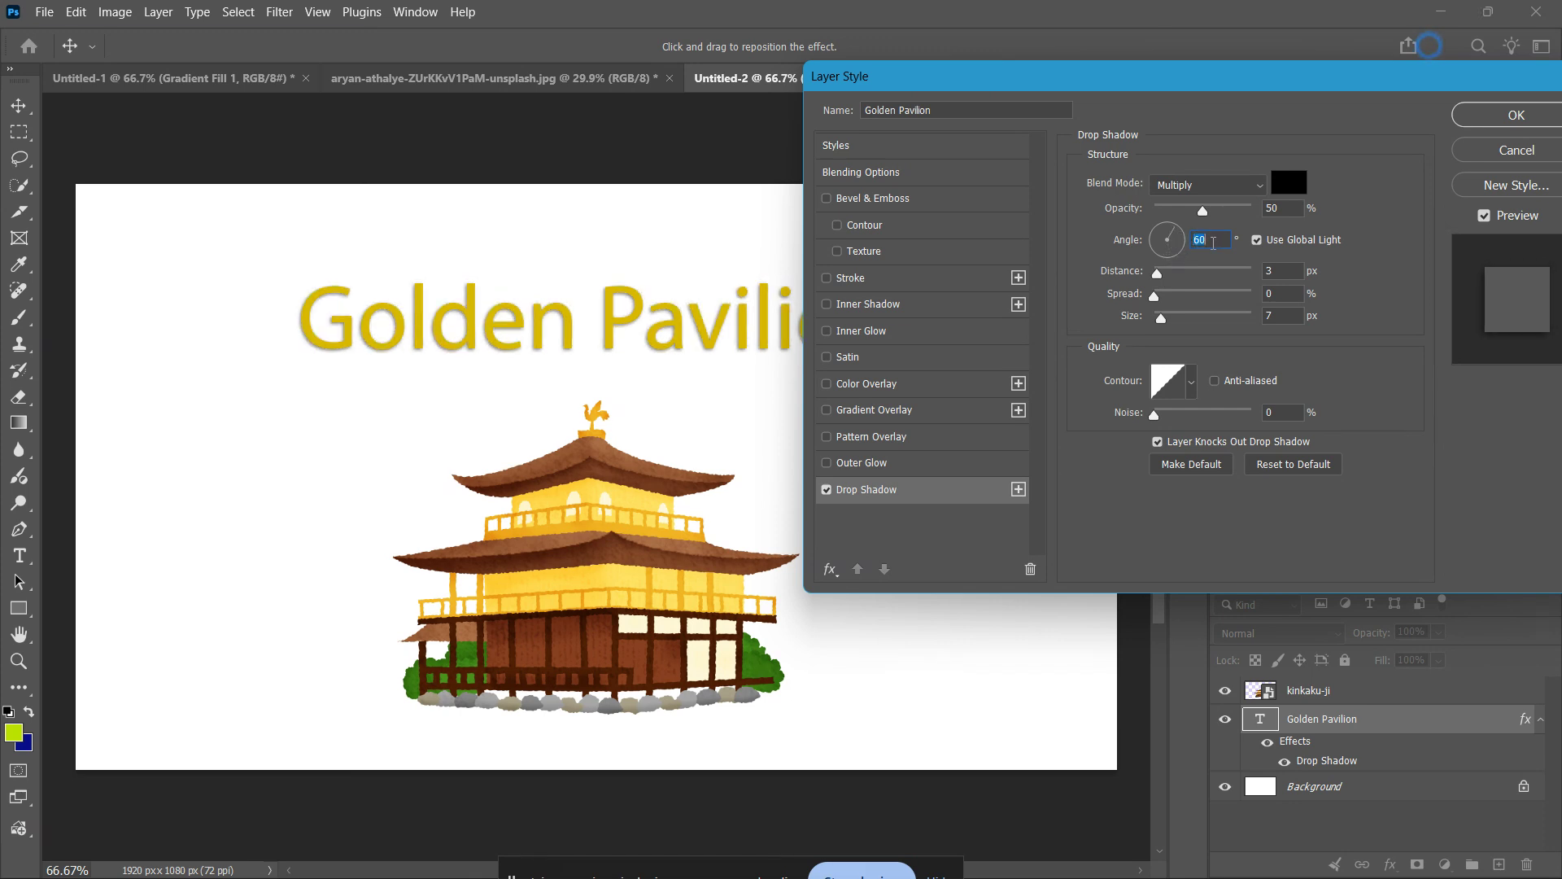
{"action": "type", "text": "130"}
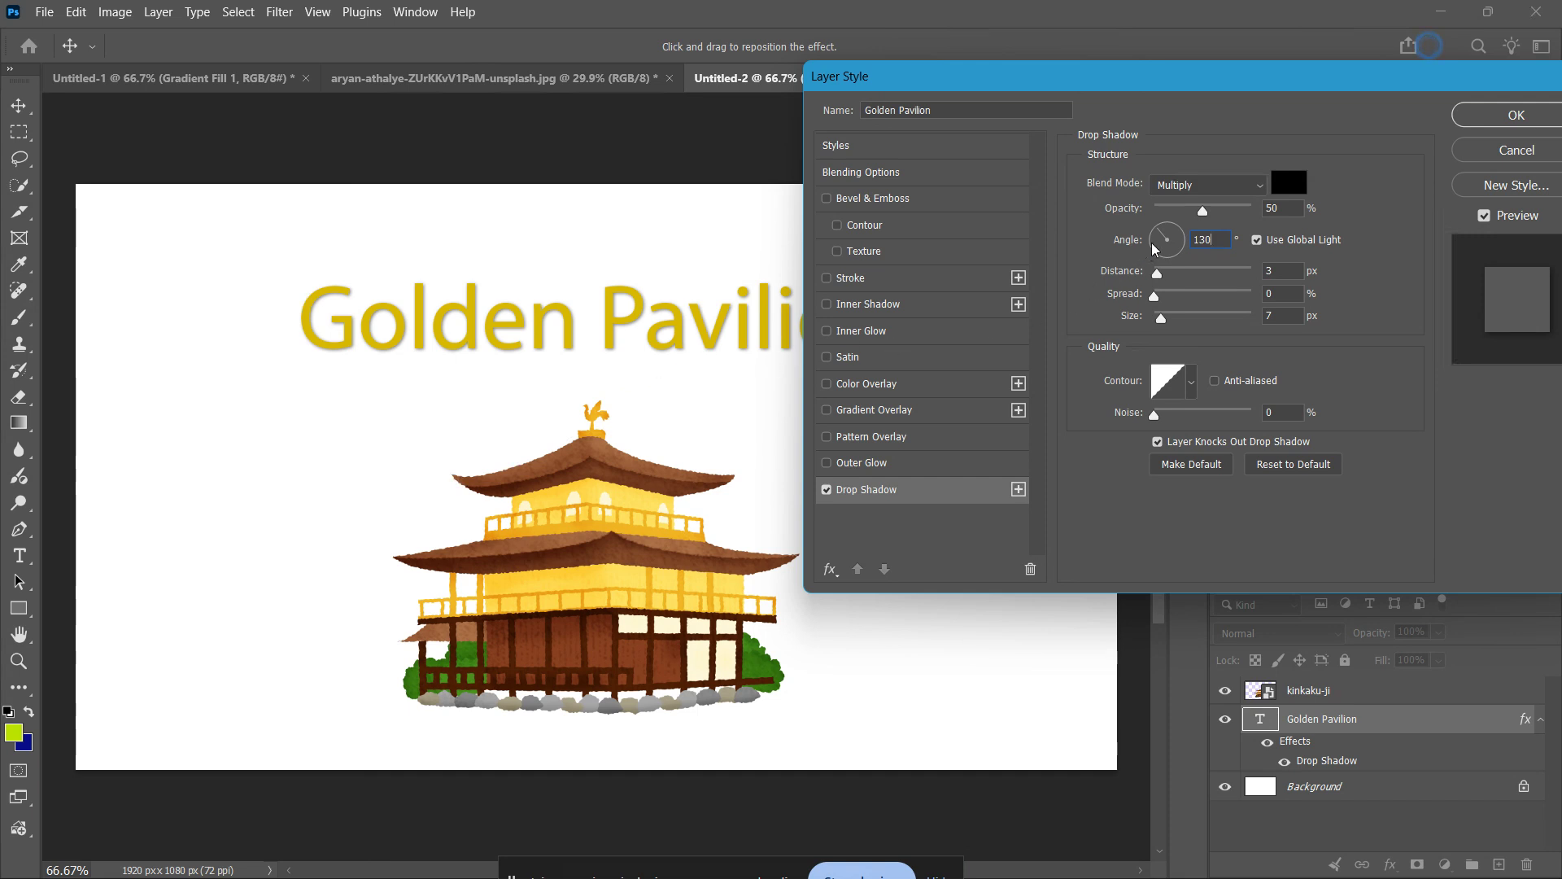
{"action": "left_click", "coordinate": [1173, 236]}
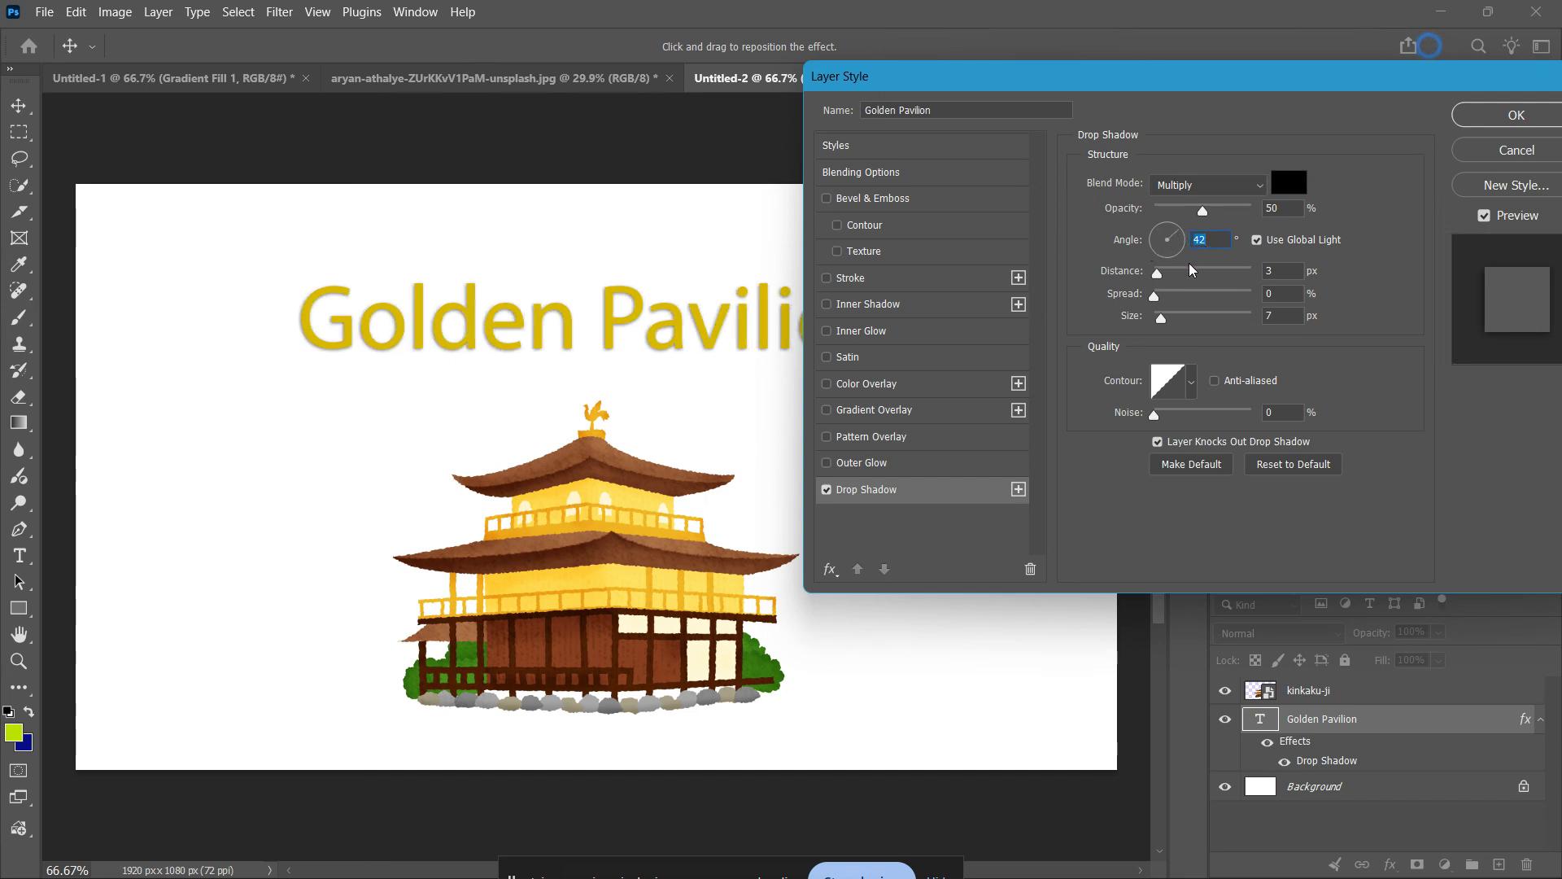
{"action": "left_click", "coordinate": [1157, 256]}
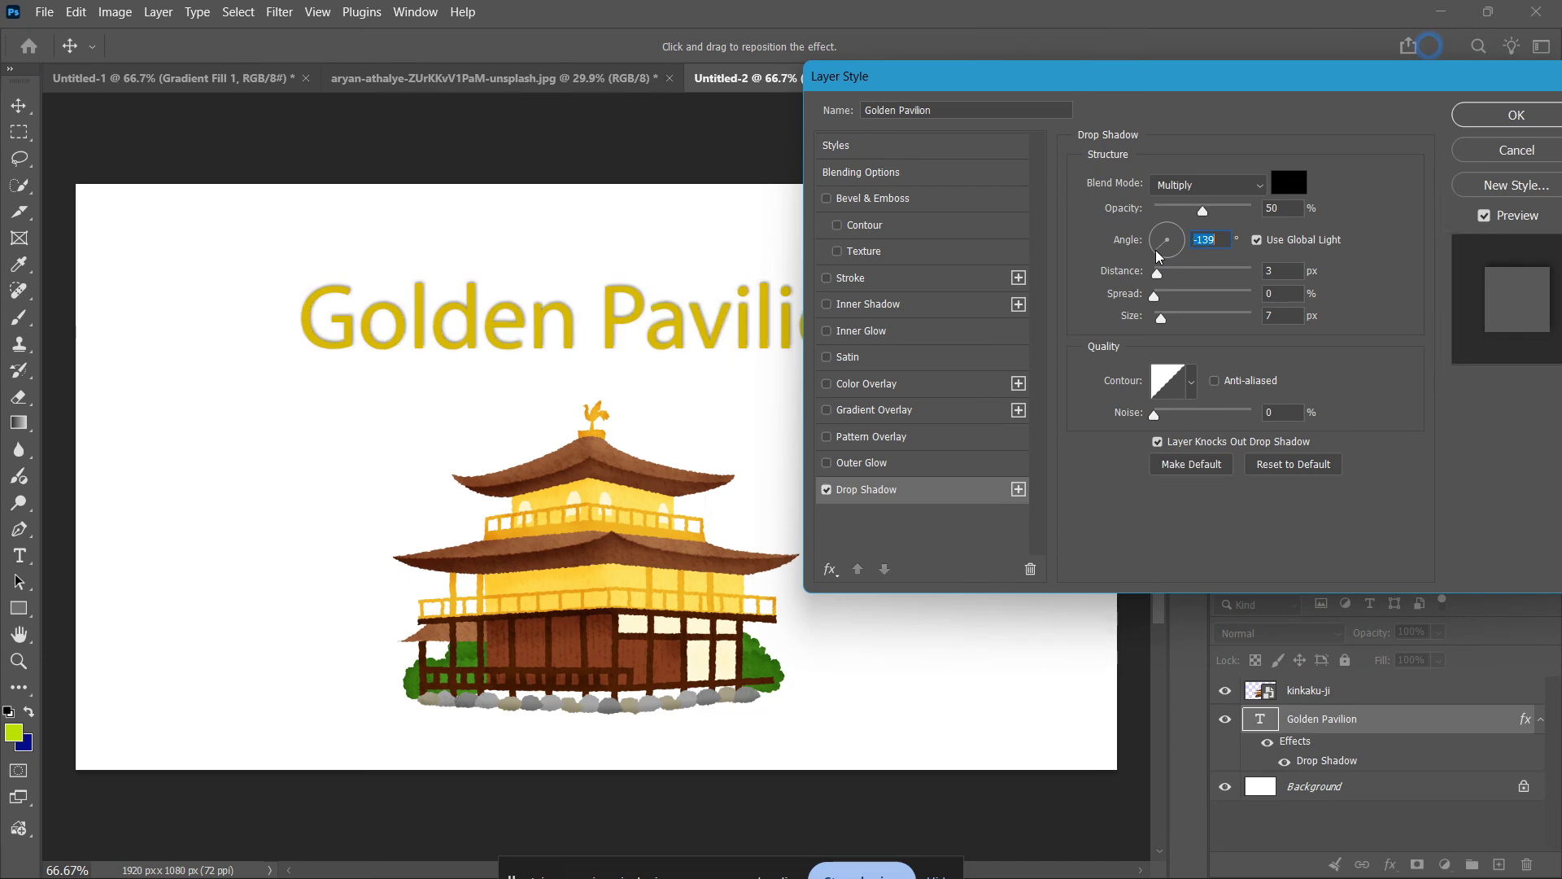
{"action": "left_click", "coordinate": [1160, 232]}
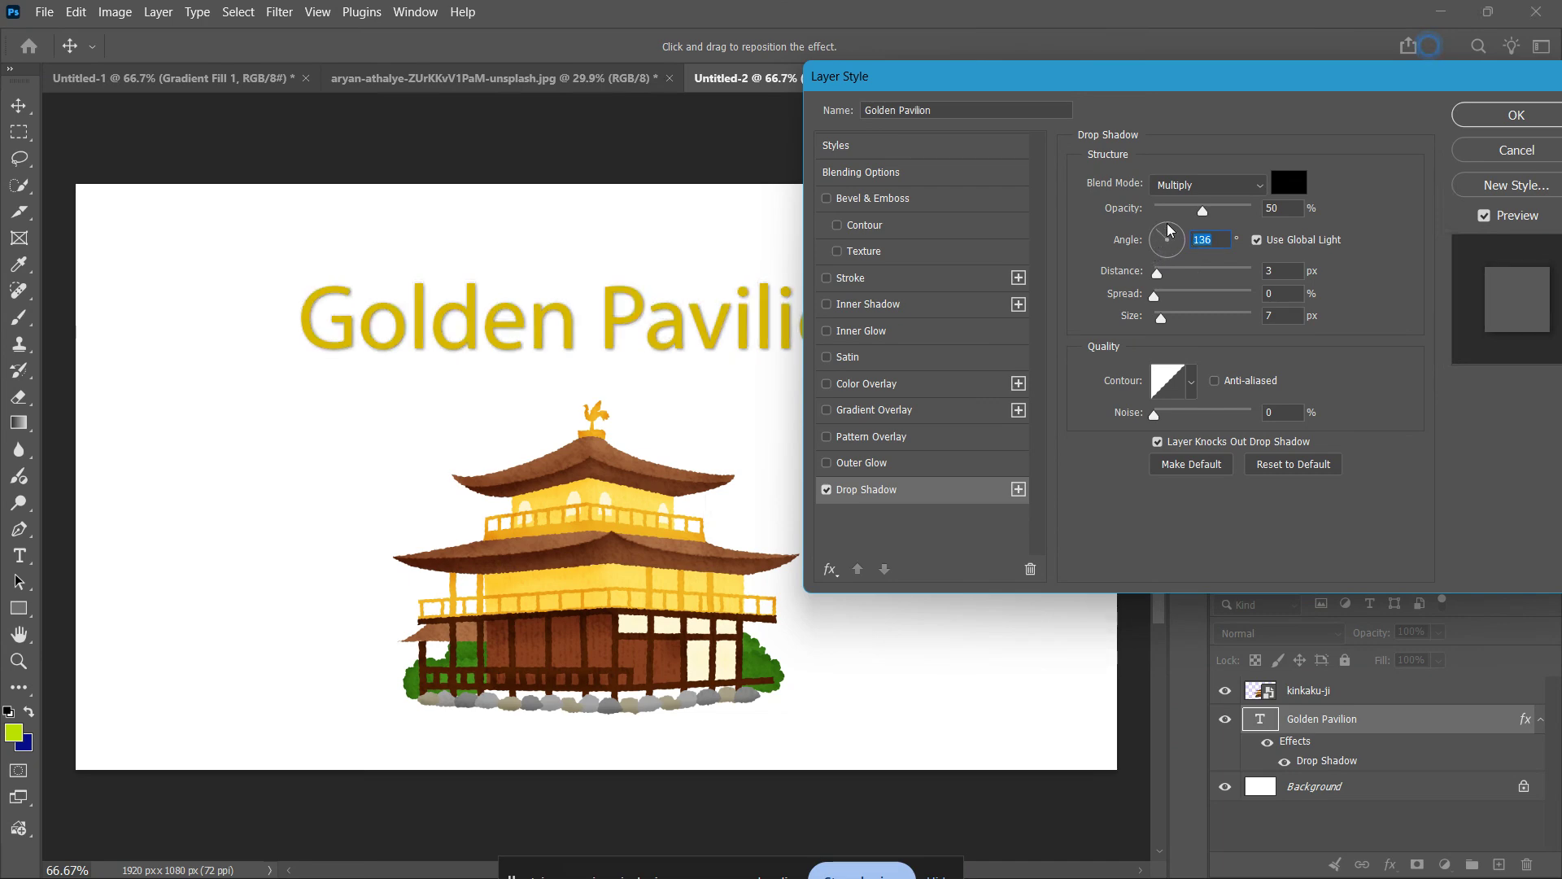
{"action": "left_click", "coordinate": [1177, 232]}
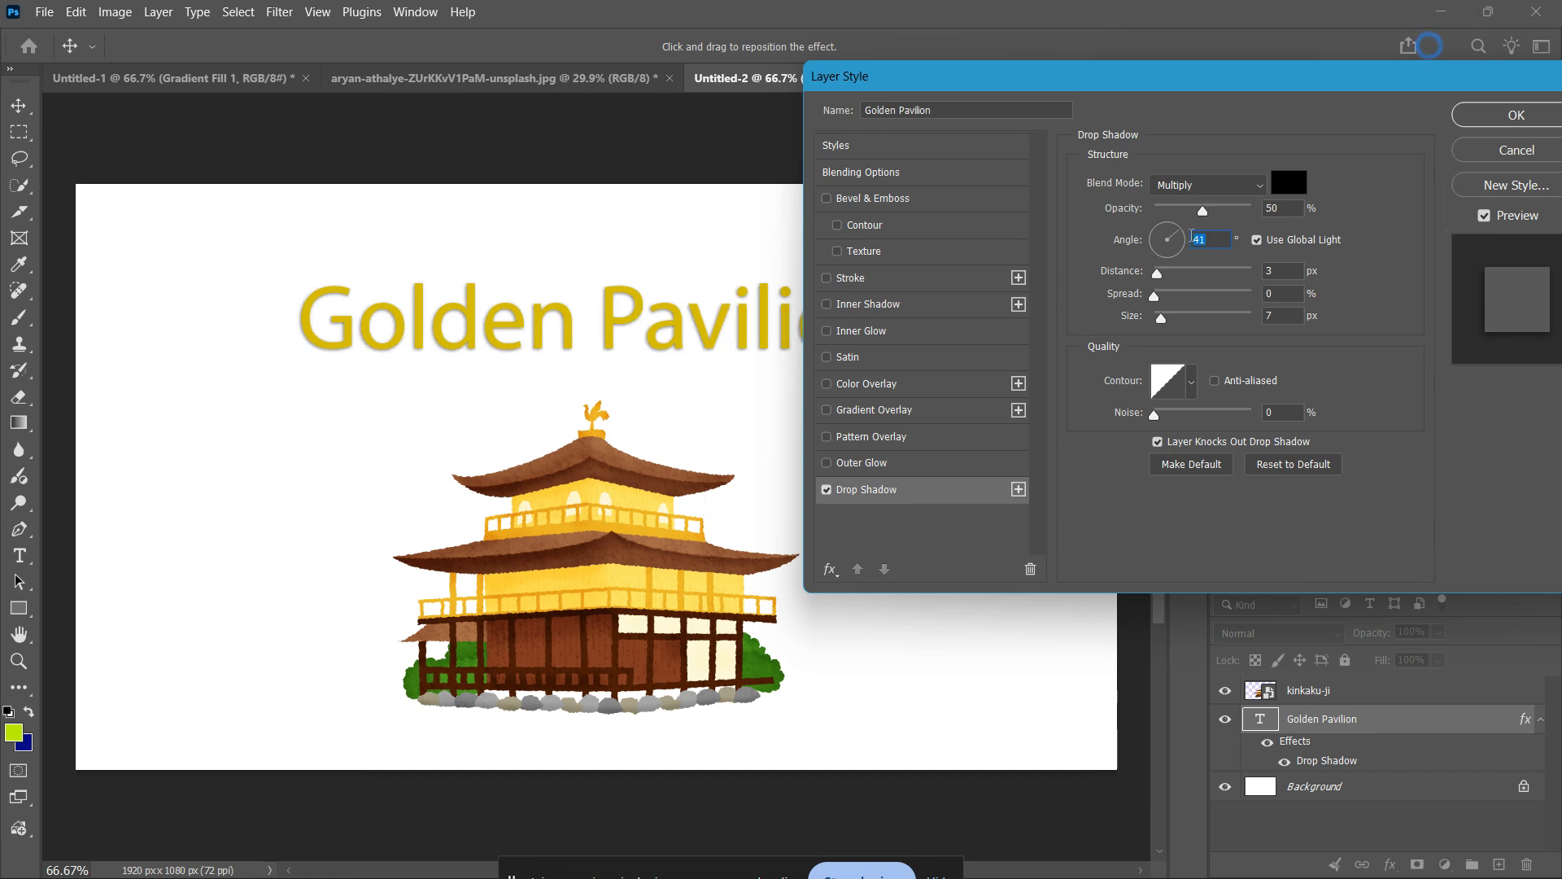
{"action": "type", "text": "45"}
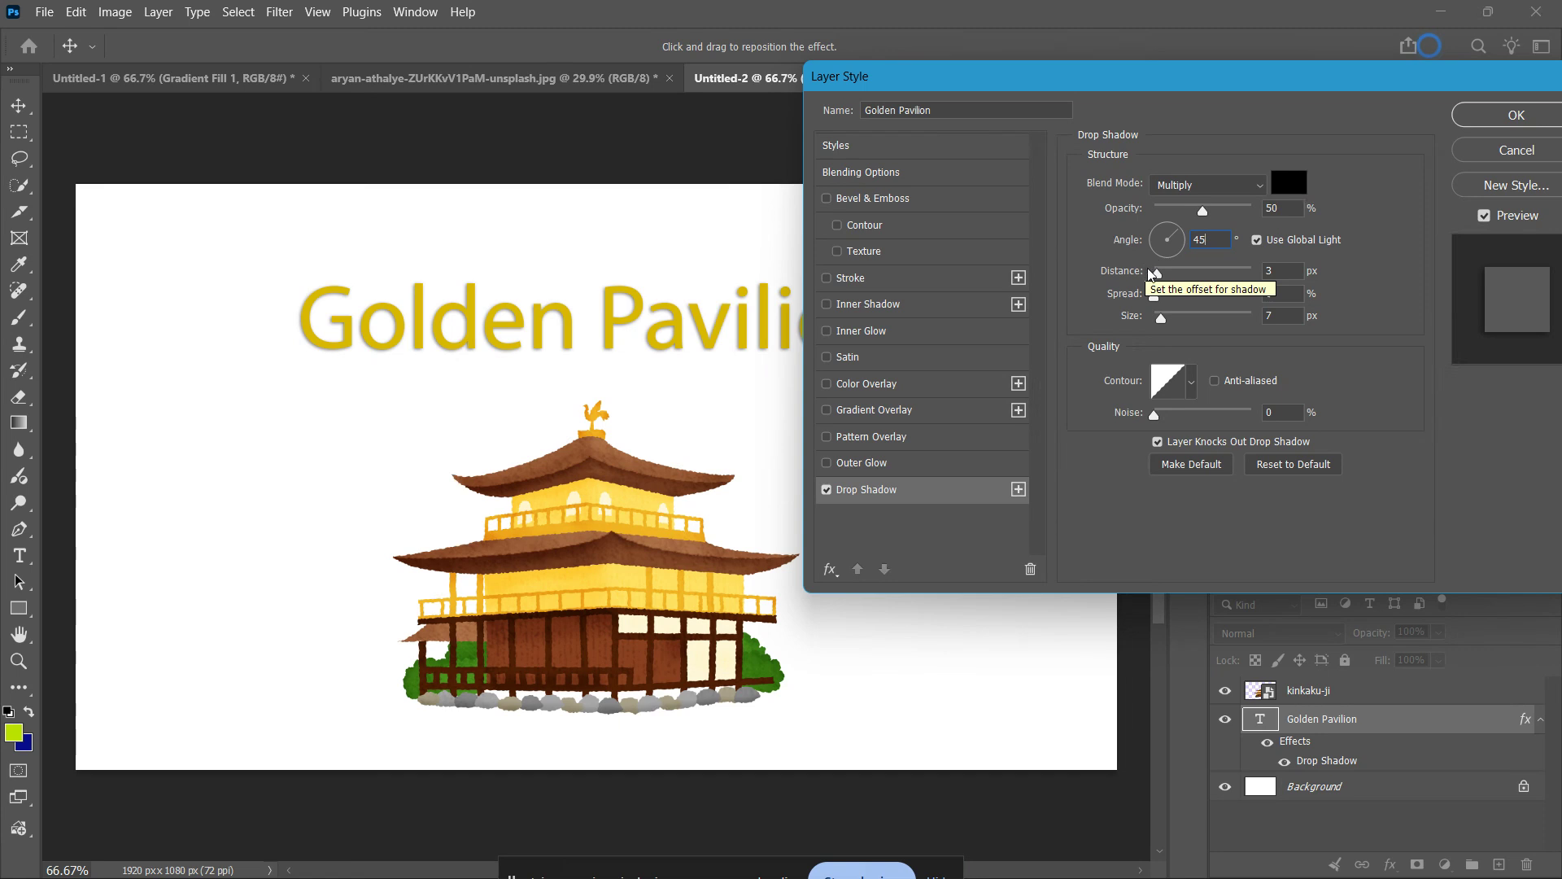
Set the drop shadow's distance to 10 px and its spread to 18%.
{"action": "mouse_move", "coordinate": [1158, 274]}
{"action": "left_mouse_down"}
{"action": "mouse_move", "coordinate": [1184, 279]}
{"action": "mouse_move", "coordinate": [1166, 276]}
{"action": "left_mouse_up"}
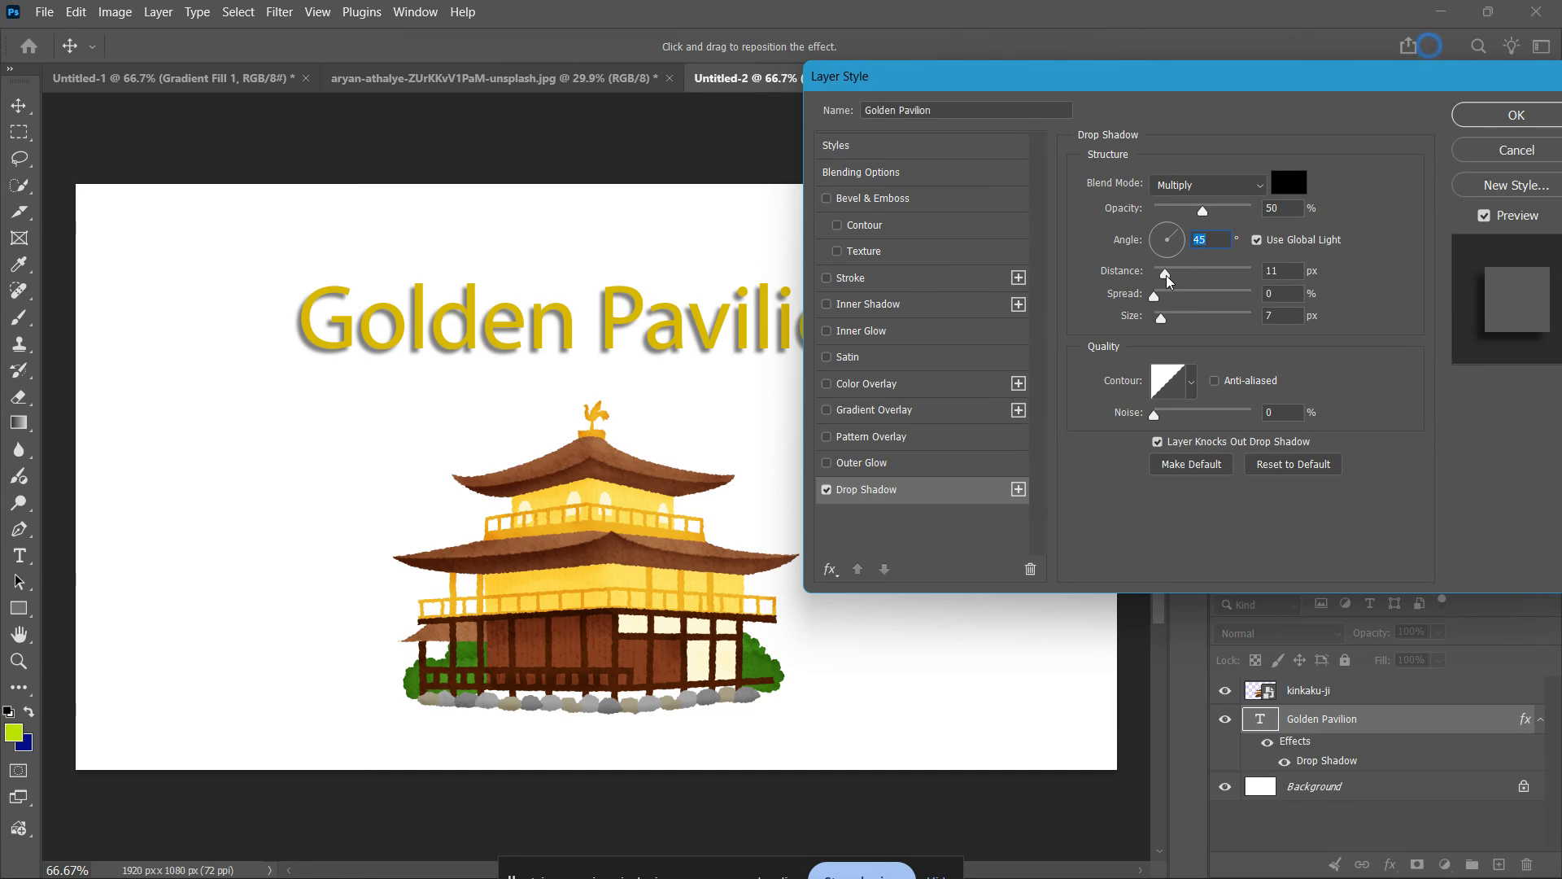
{"action": "mouse_move", "coordinate": [1167, 281]}
{"action": "left_mouse_down"}
{"action": "mouse_move", "coordinate": [1257, 296]}
{"action": "mouse_move", "coordinate": [1167, 270]}
{"action": "left_mouse_up"}
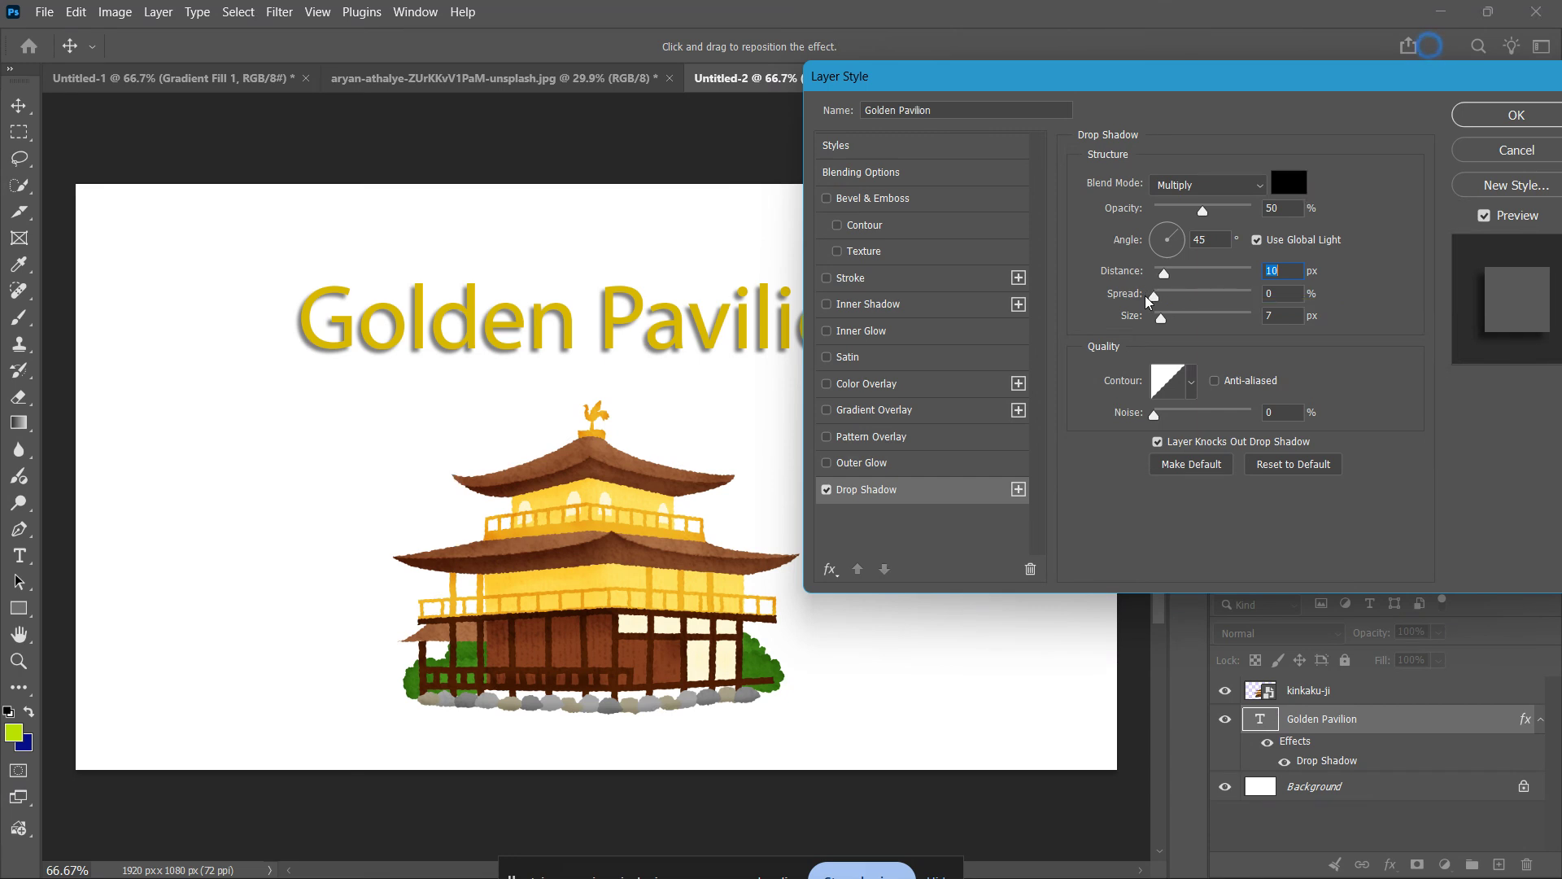
{"action": "left_click_drag", "start_coordinate": [1151, 302], "coordinate": [1270, 307]}
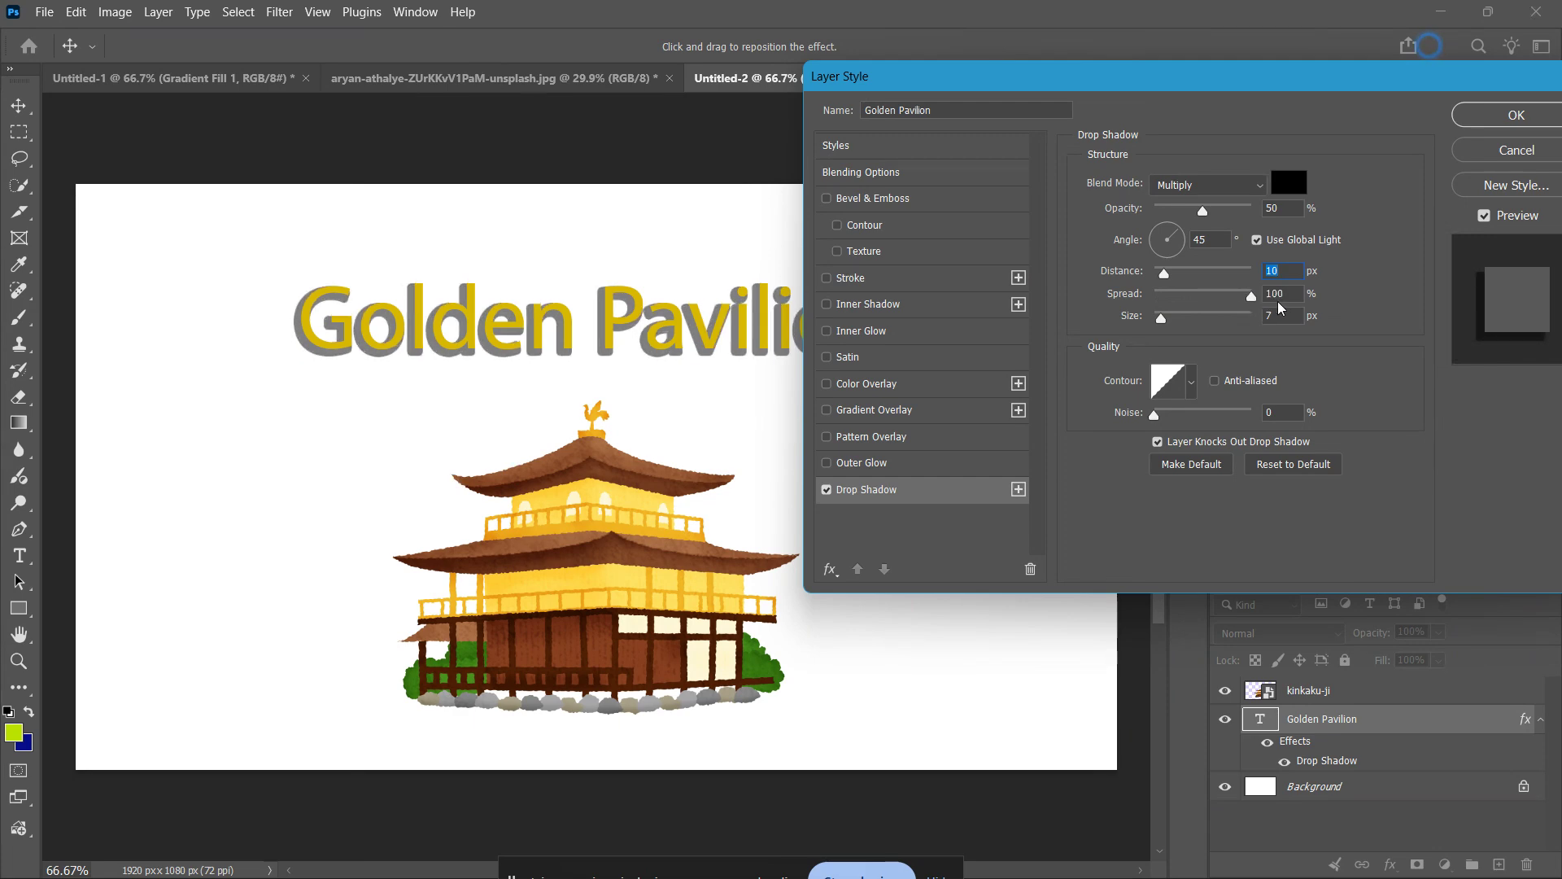
{"action": "left_click_drag", "start_coordinate": [1252, 298], "coordinate": [1157, 322]}
Set the drop shadow's size to 10 px, apply the layer style and deselect the text layer.
{"action": "mouse_move", "coordinate": [1159, 323]}
{"action": "left_mouse_down"}
{"action": "mouse_move", "coordinate": [1225, 339]}
{"action": "mouse_move", "coordinate": [1172, 322]}
{"action": "left_mouse_up"}
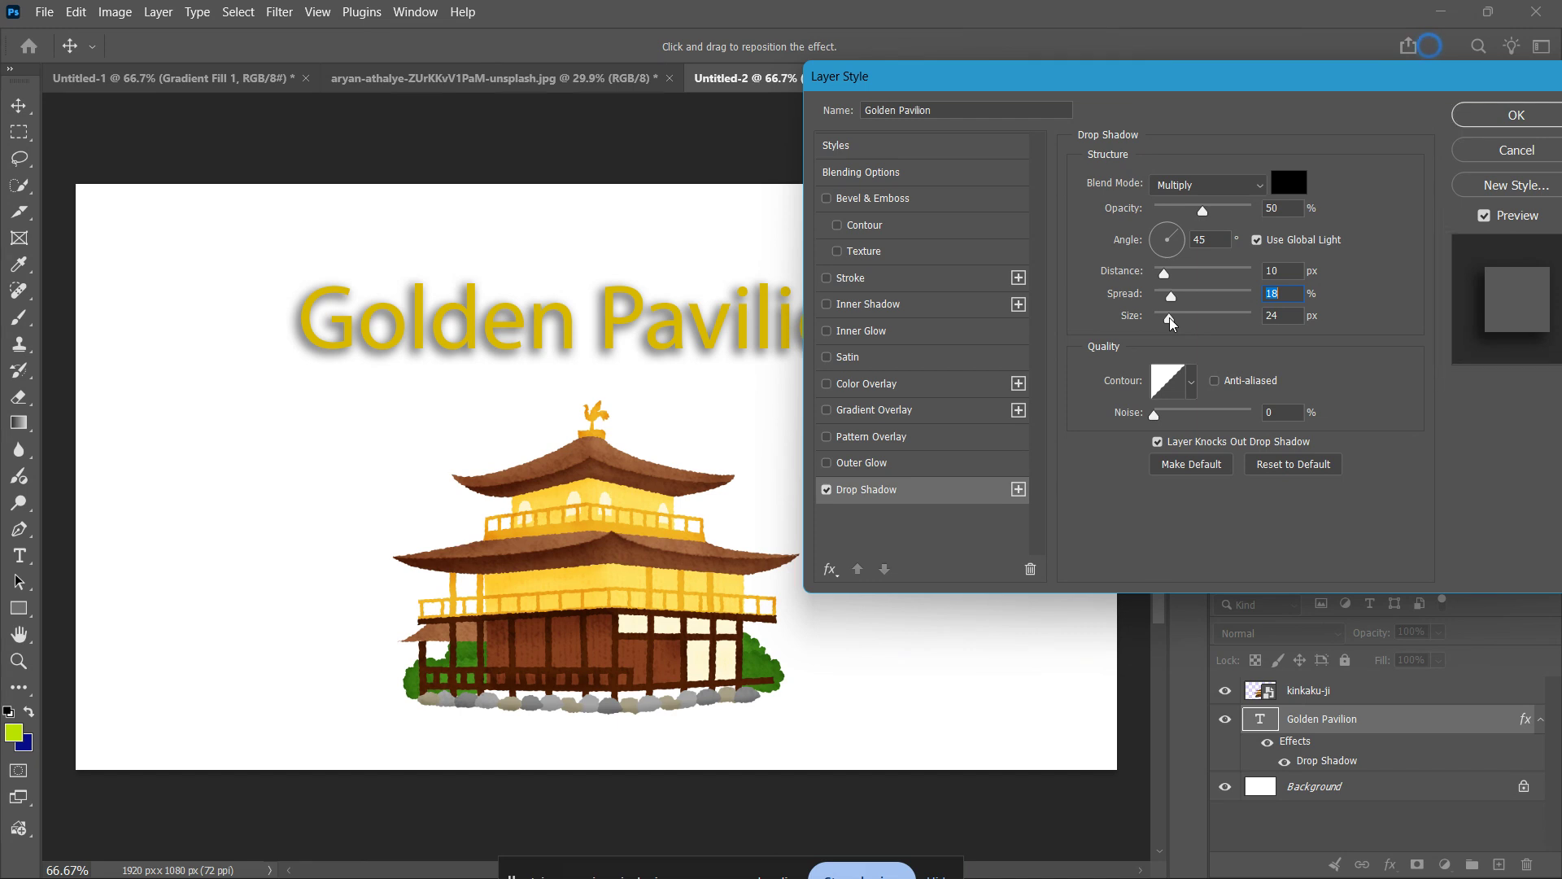
{"action": "left_click_drag", "start_coordinate": [1172, 322], "coordinate": [1166, 321]}
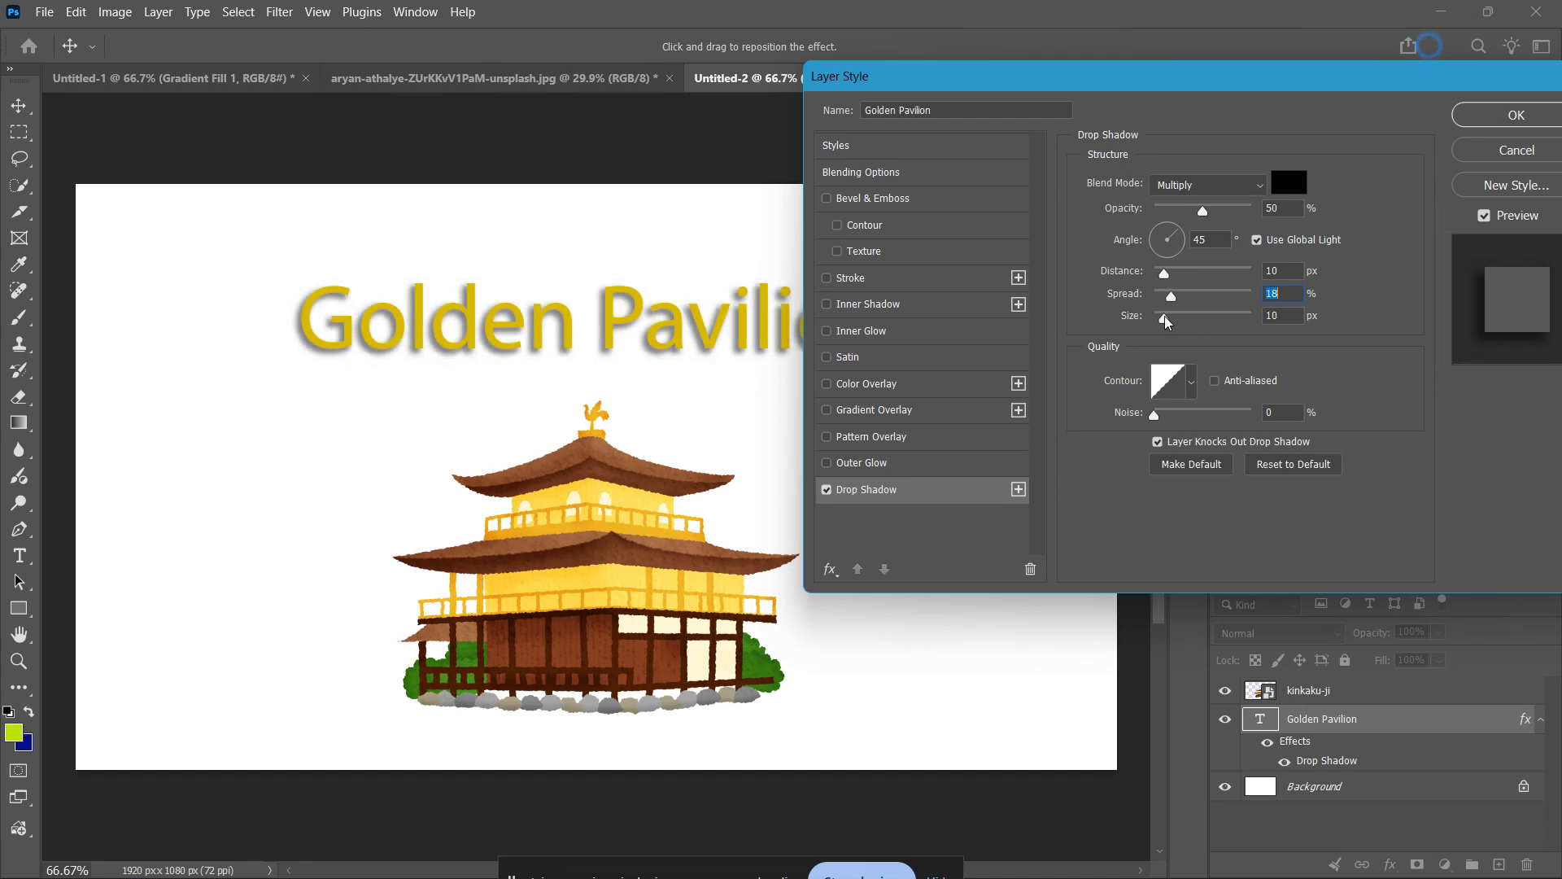
{"action": "key", "text": "Tab"}
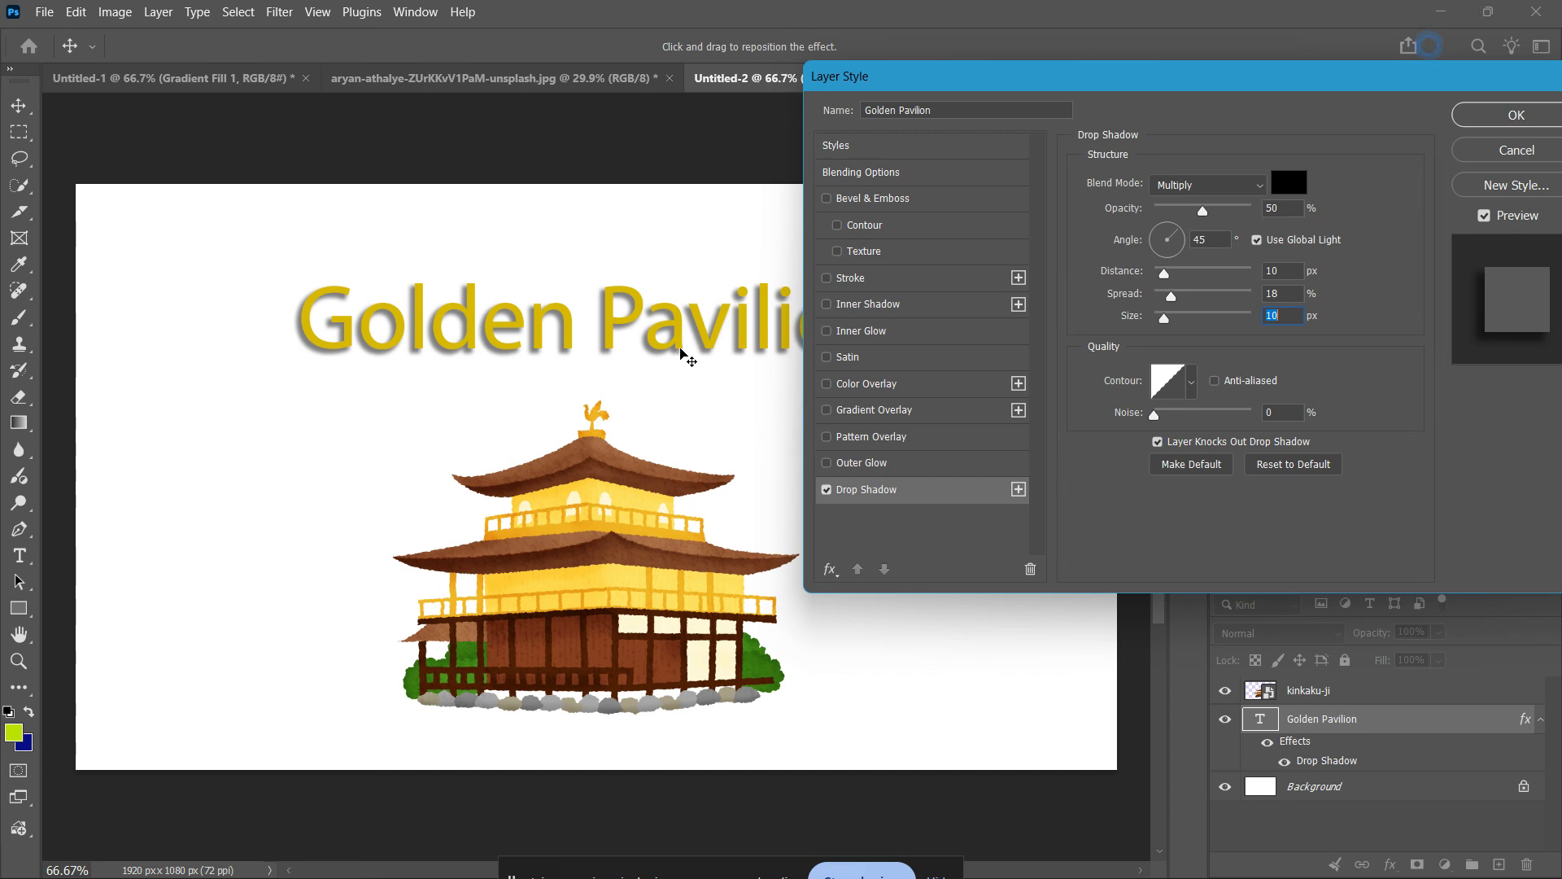
{"action": "left_click", "coordinate": [1503, 112]}
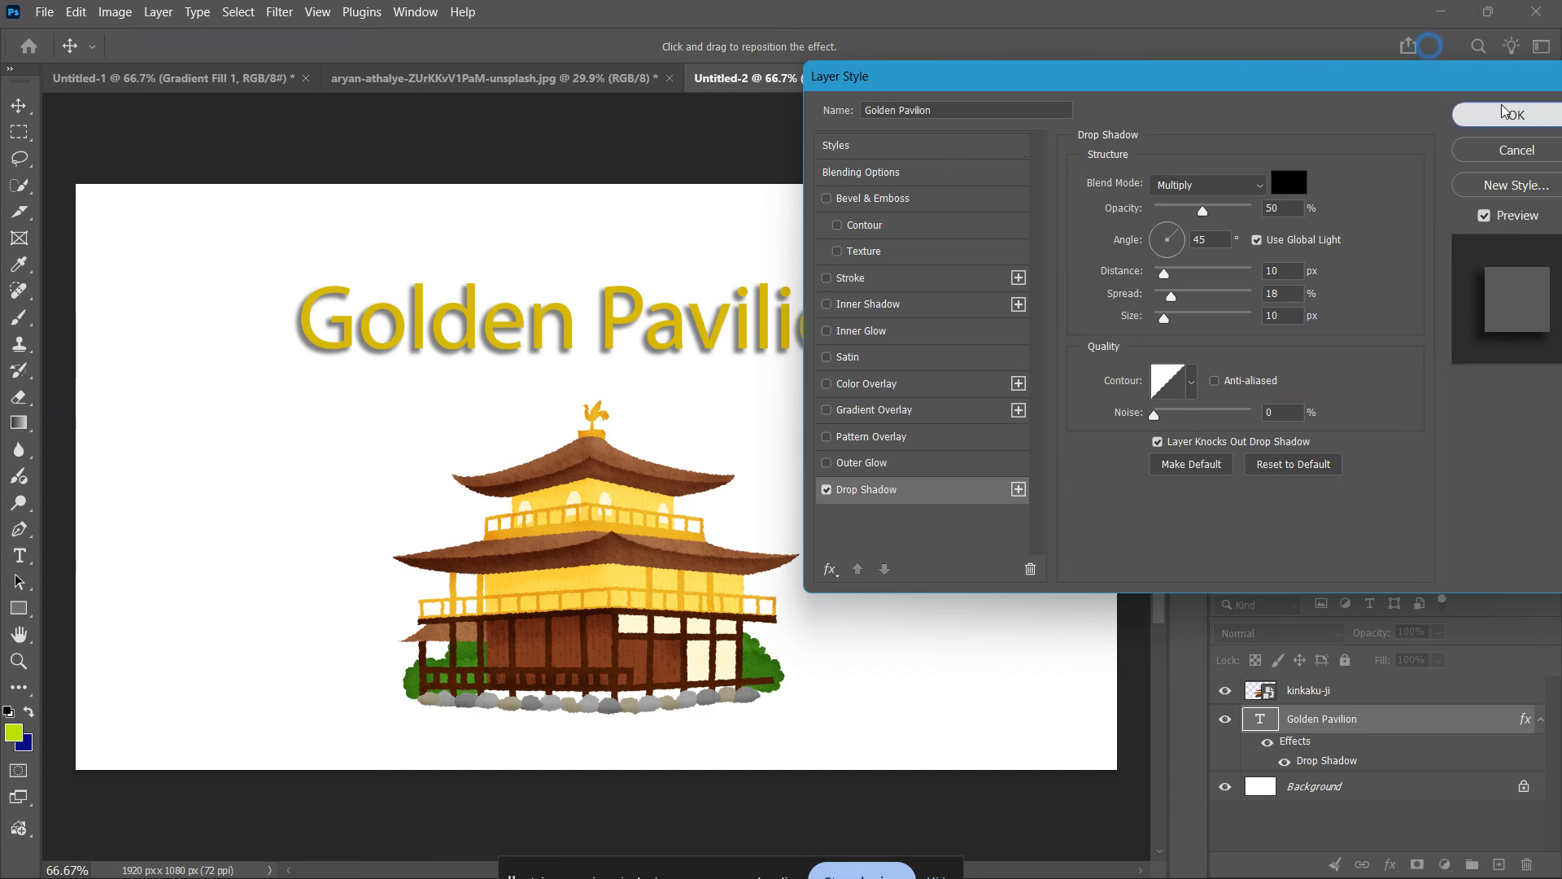
{"action": "left_click", "coordinate": [1079, 382]}
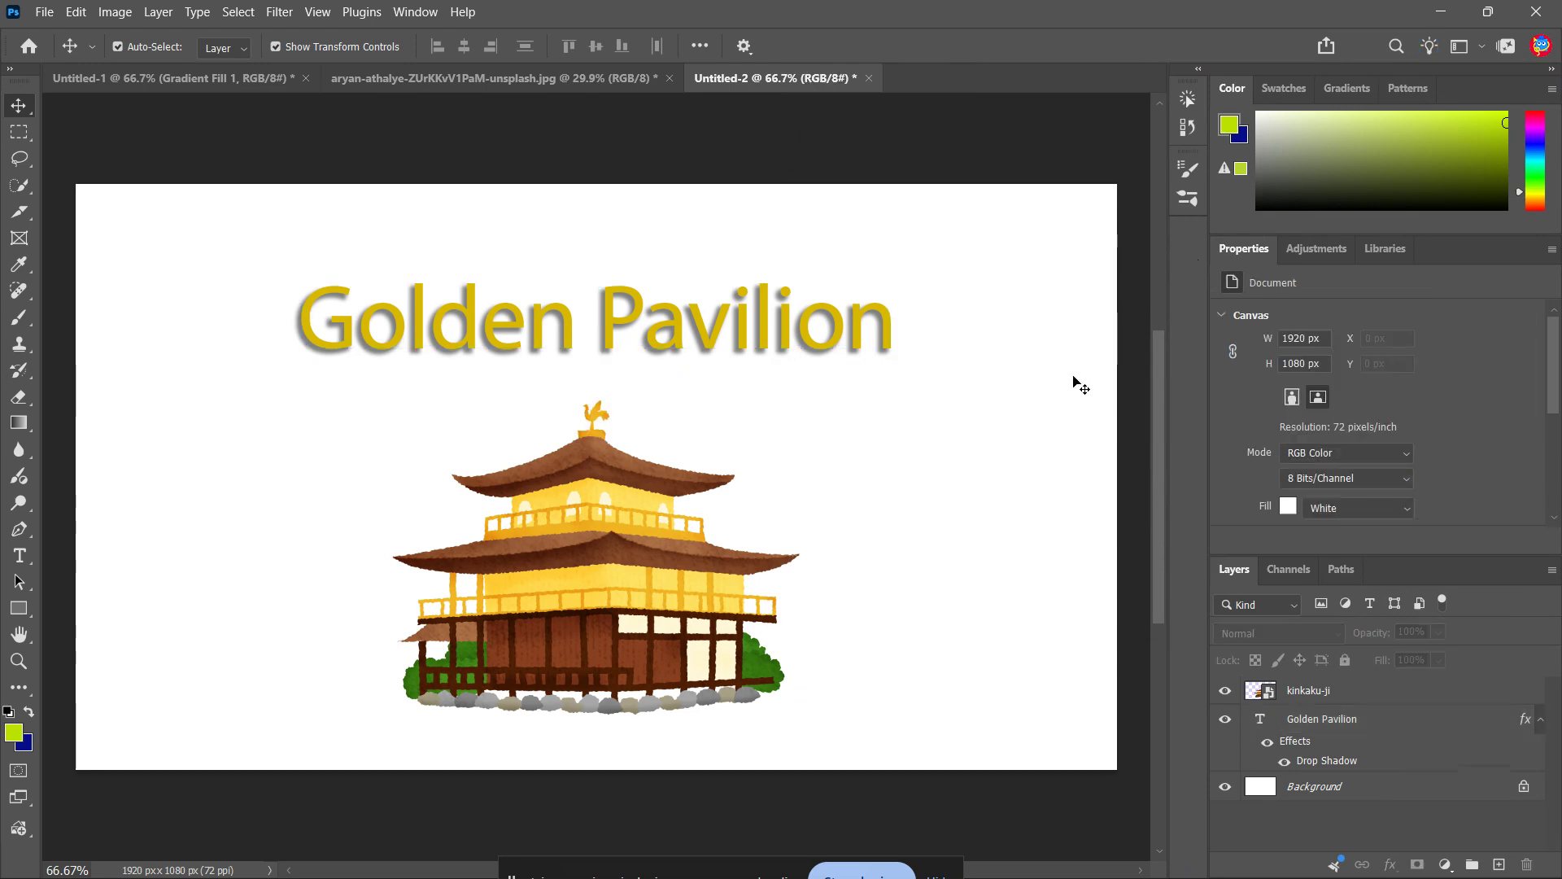